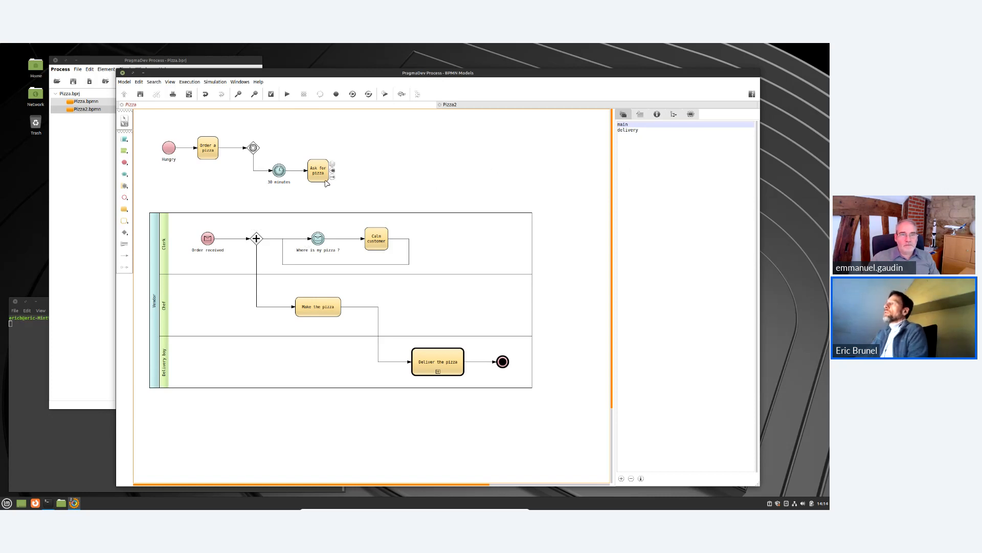
# Add a message catch intermediate event named "Pizza on its way" after the Ask for pizza task.
pyautogui.moveTo(331, 174)
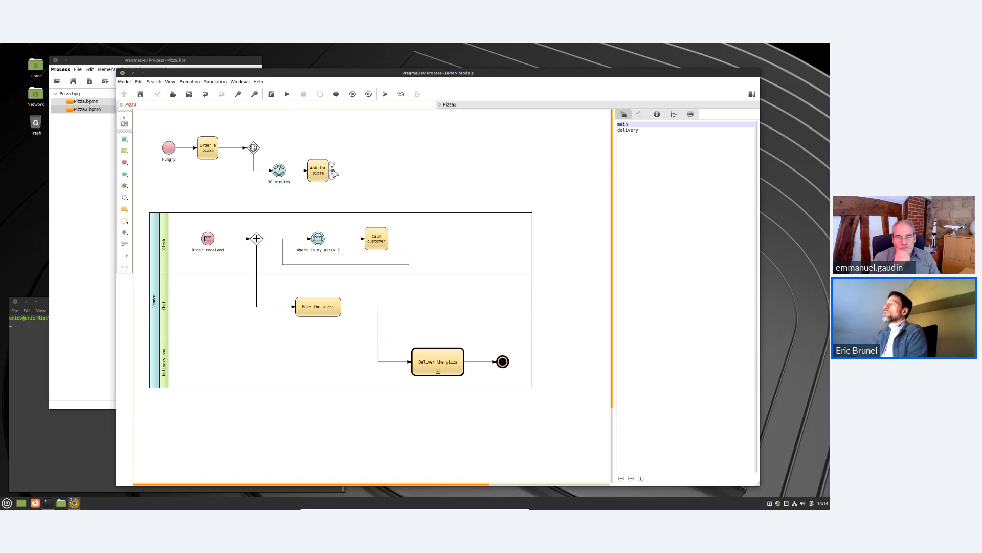
pyautogui.moveTo(333, 173); pyautogui.dragTo(377, 171)
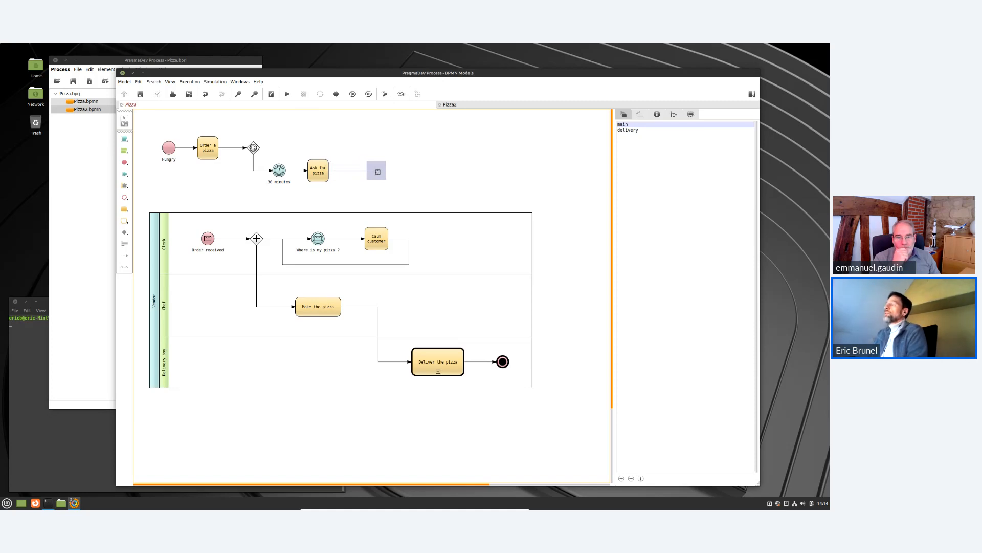
pyautogui.moveTo(378, 172); pyautogui.dragTo(378, 172)
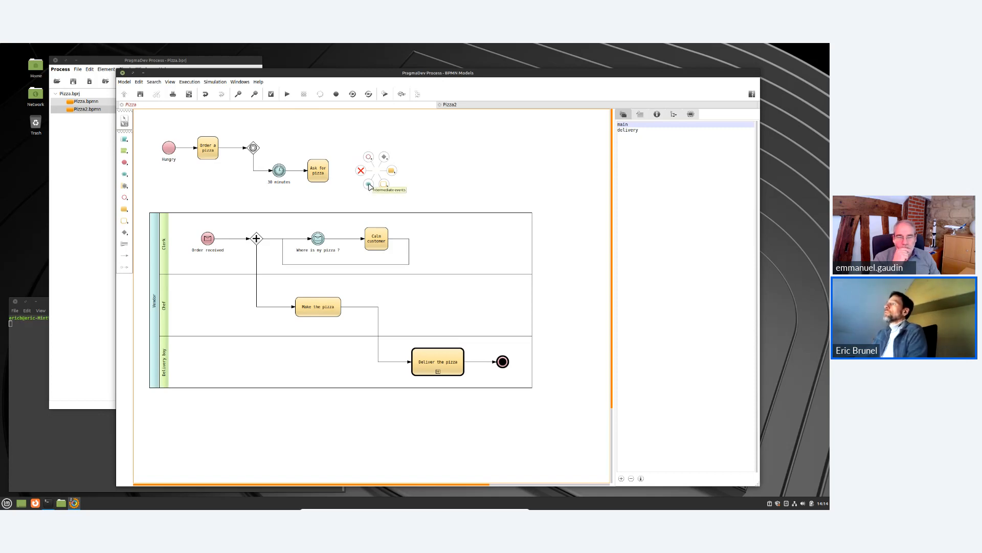
pyautogui.click(369, 185)
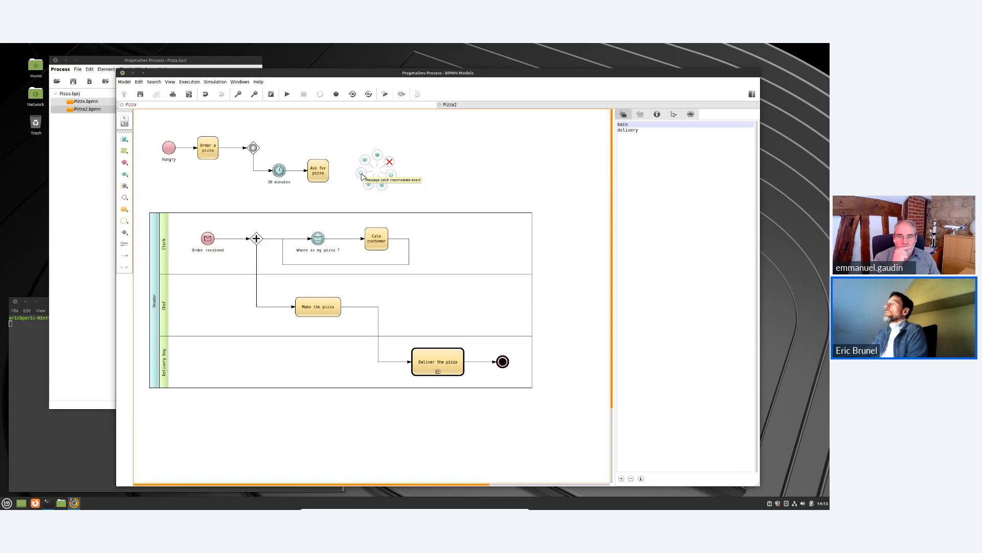
pyautogui.click(361, 175)
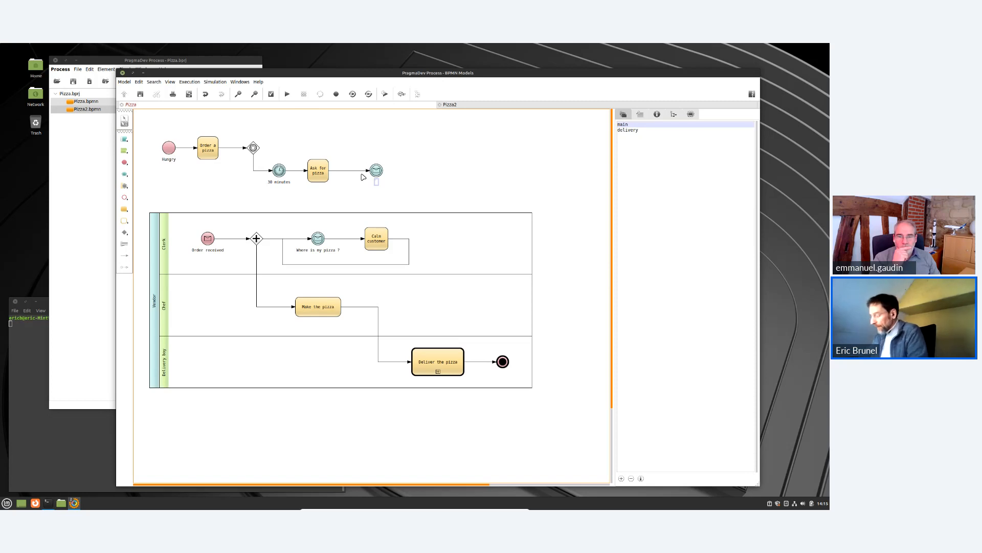
pyautogui.write('Pi')
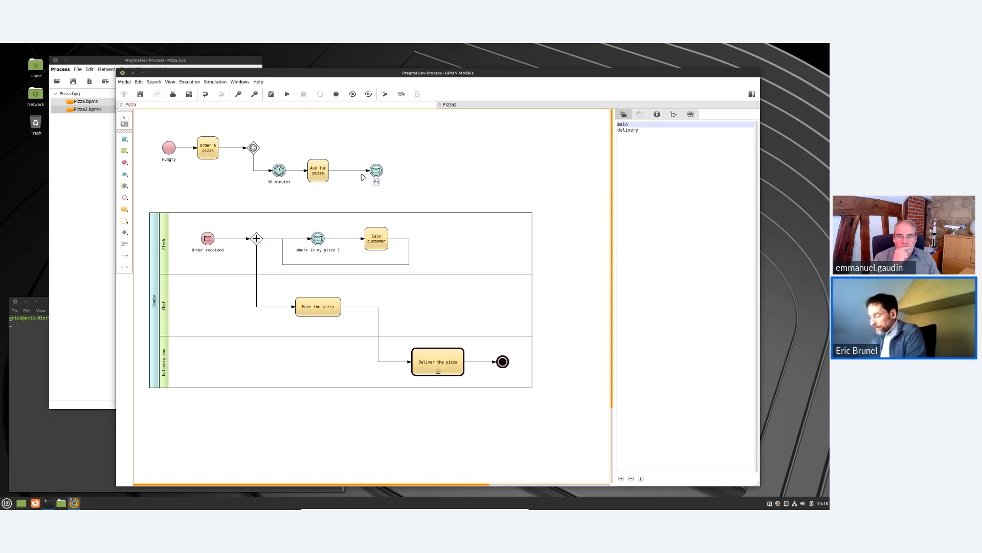
pyautogui.write('zza on its way')
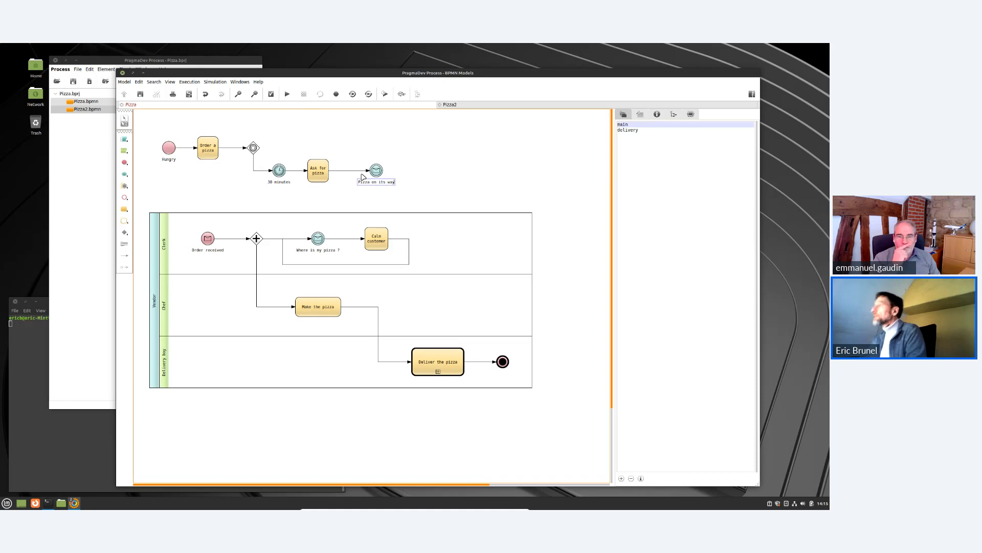
pyautogui.press('Return')
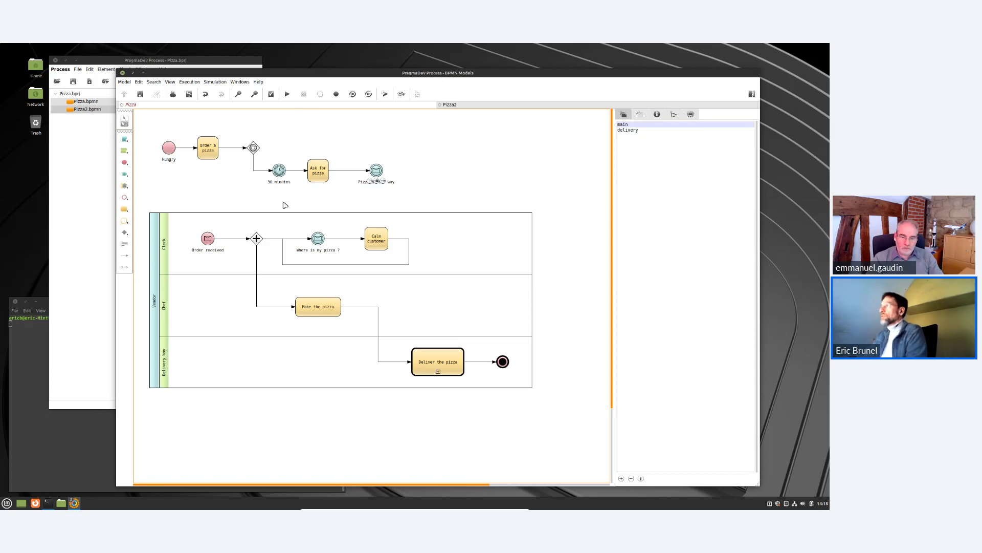
# Draw a sequence flow looping from "Pizza on its way" back around to the event-based gateway.
pyautogui.moveTo(382, 174)
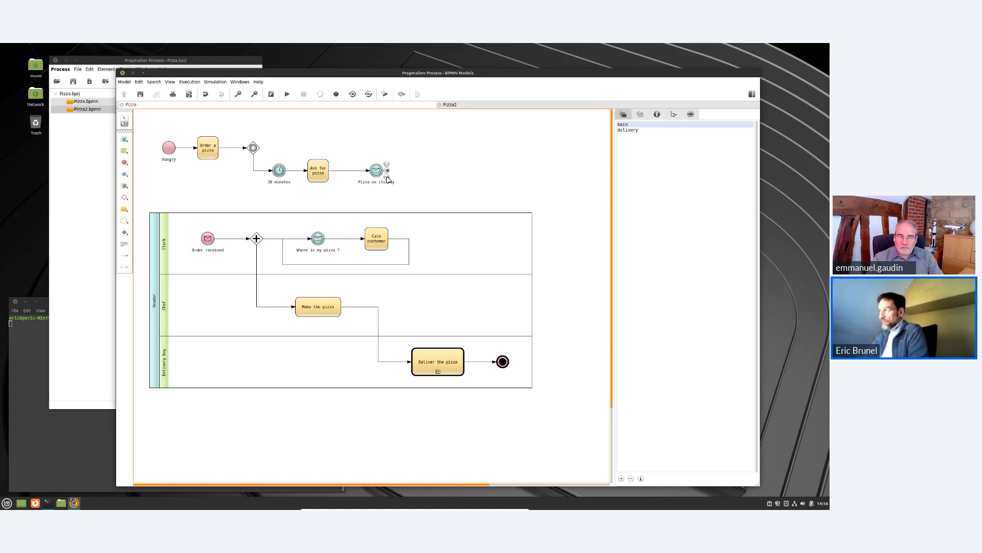
pyautogui.moveTo(409, 168); pyautogui.dragTo(409, 170)
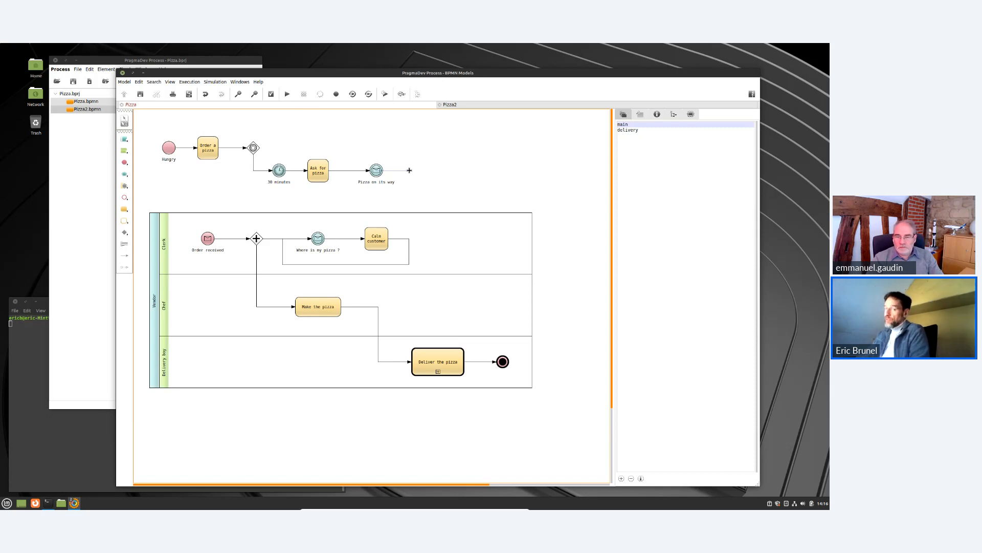
pyautogui.click(410, 196)
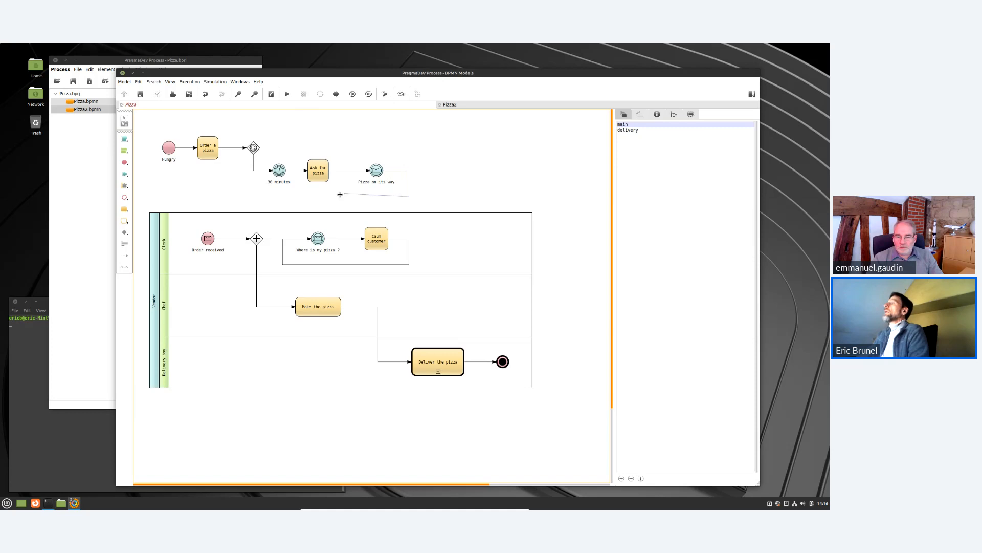
pyautogui.click(228, 196)
pyautogui.click(227, 148)
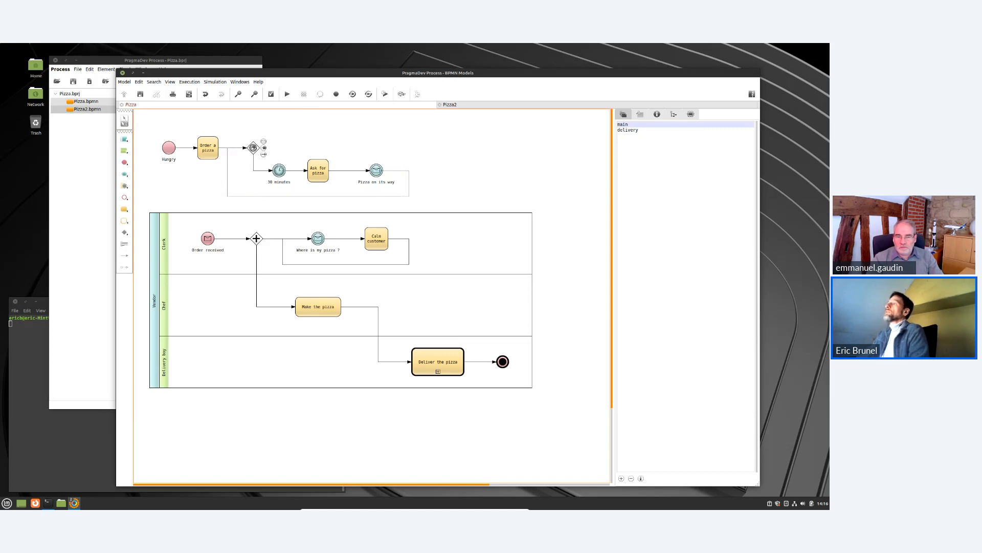
pyautogui.click(254, 147)
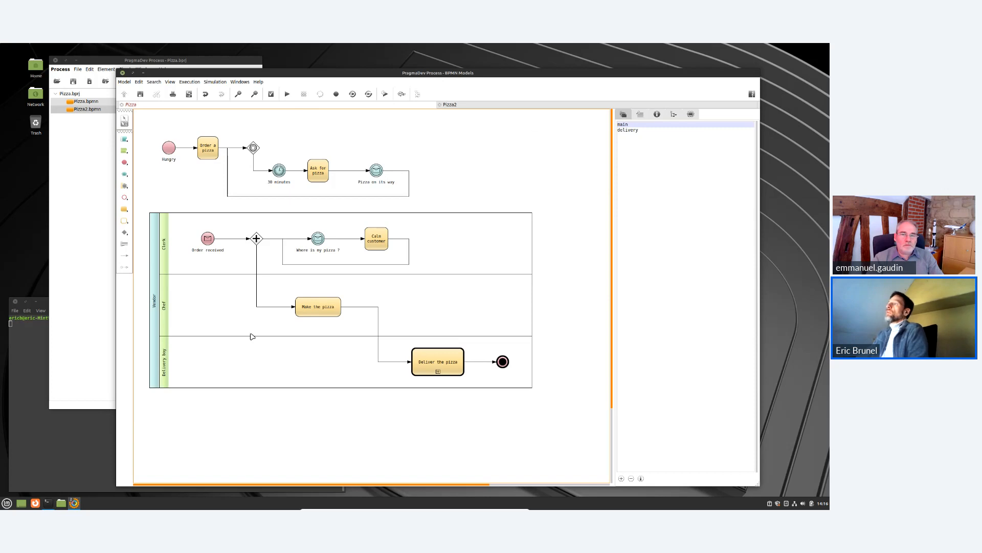
# Connect Order a pizza to the Order received event with a message flow labelled "pizza order".
pyautogui.moveTo(209, 158)
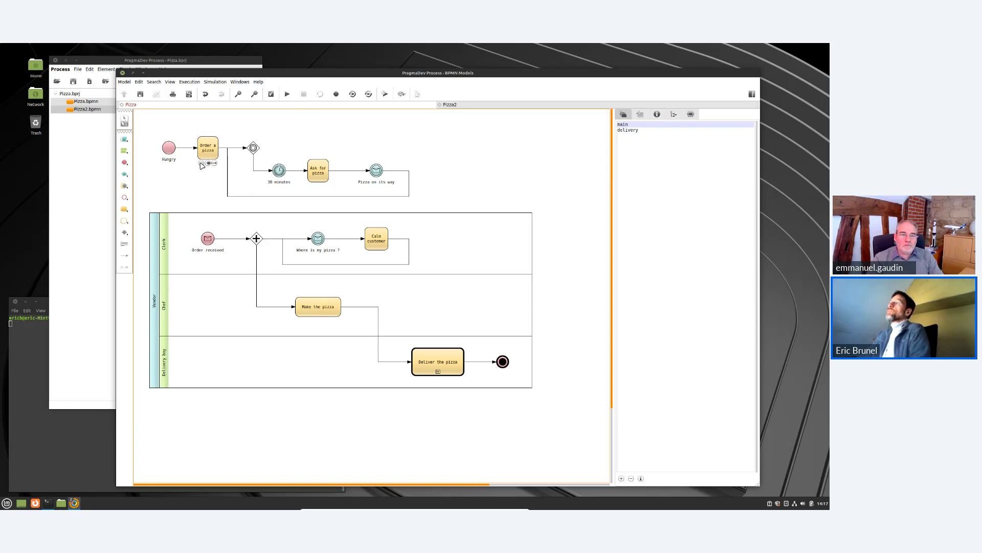
pyautogui.moveTo(208, 163); pyautogui.dragTo(208, 239)
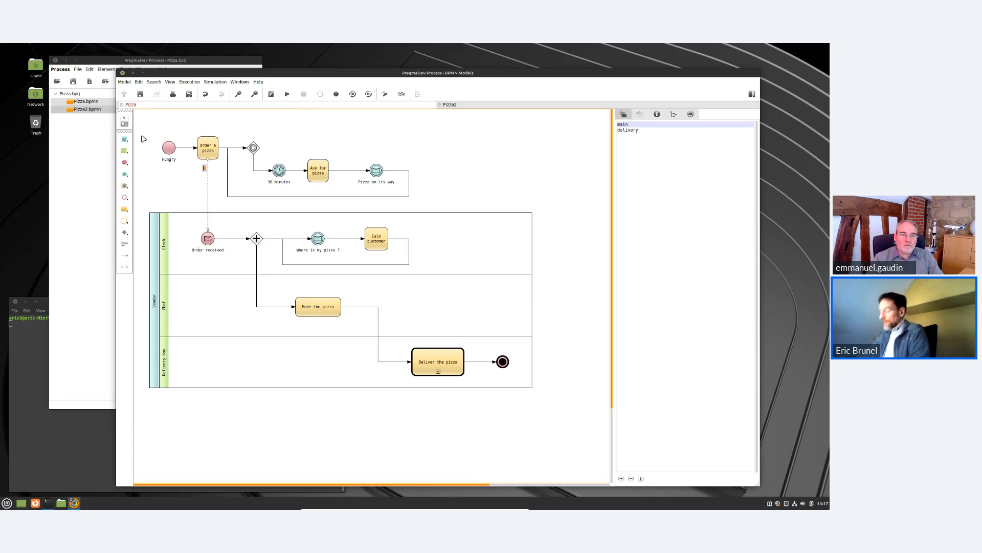
pyautogui.write('pizz')
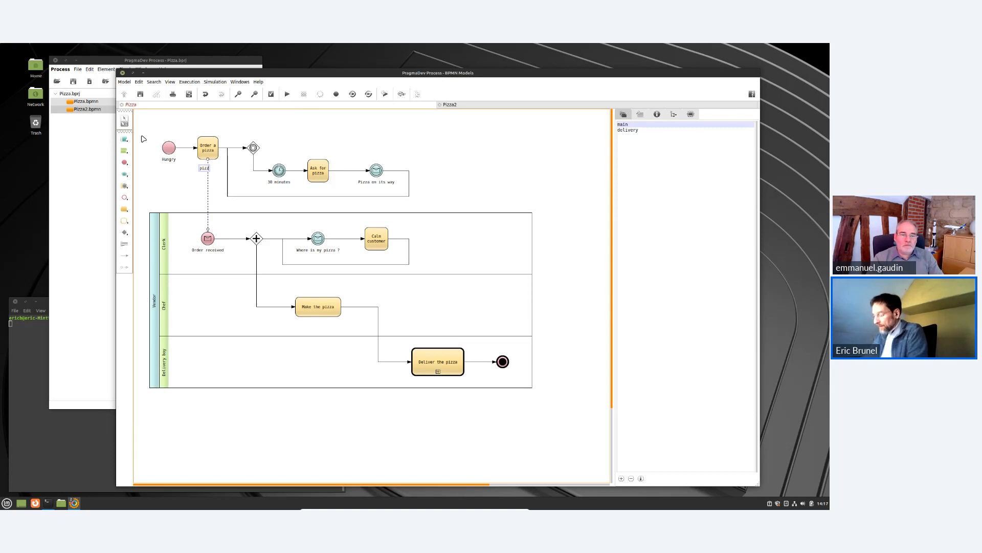
pyautogui.write('a order')
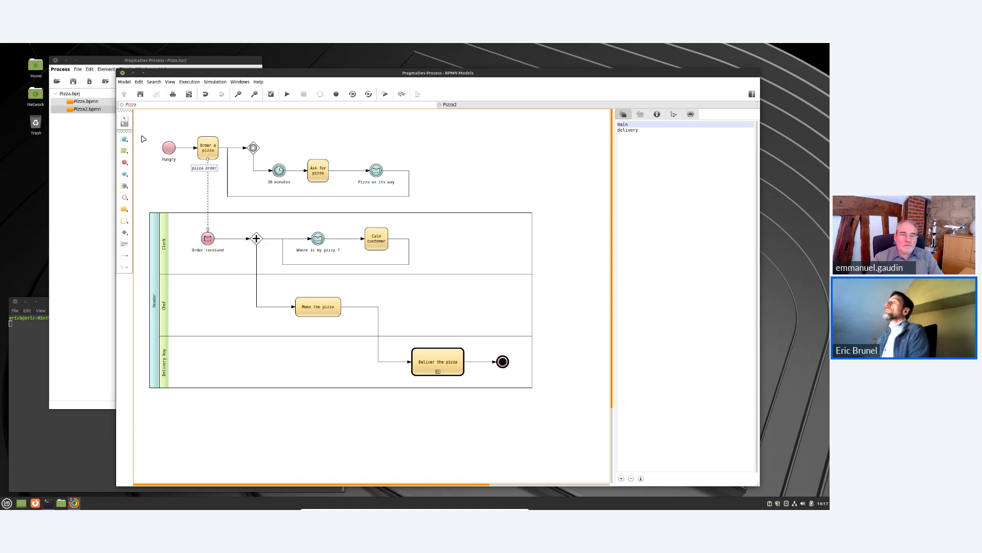
pyautogui.press('Return')
# Wrap the customer's process in a new pool named Customer.
pyautogui.click(143, 139)
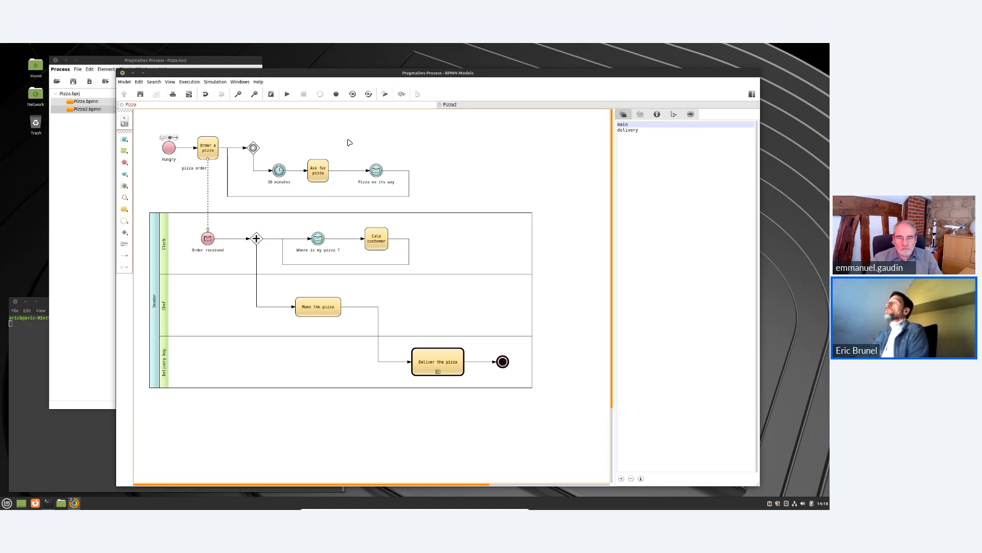
pyautogui.click(125, 139)
pyautogui.click(139, 141)
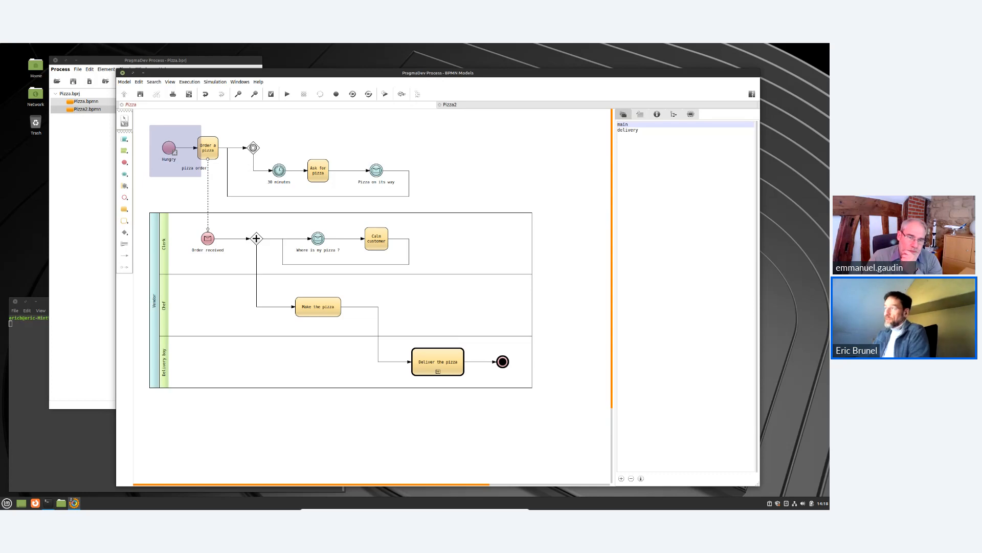
pyautogui.click(175, 152)
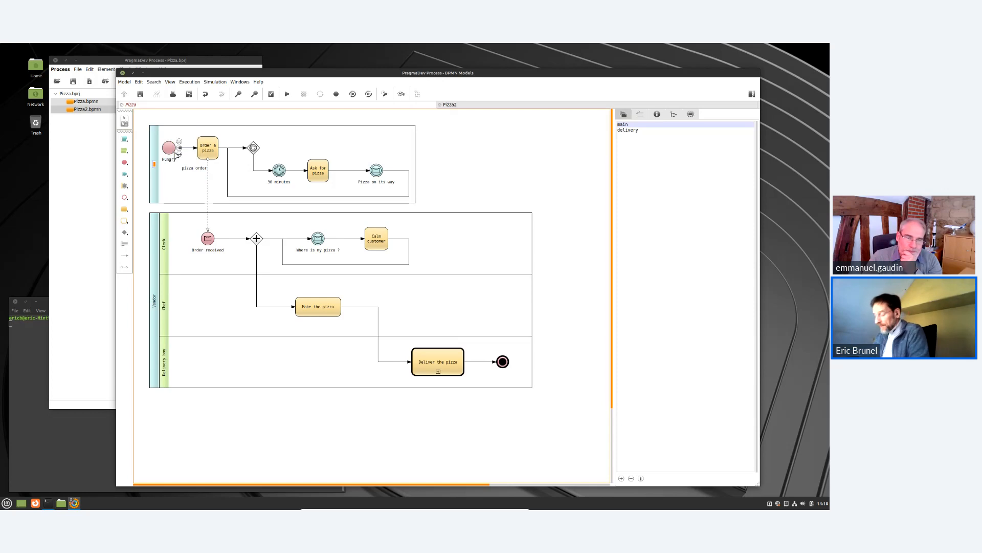
pyautogui.write('Customer')
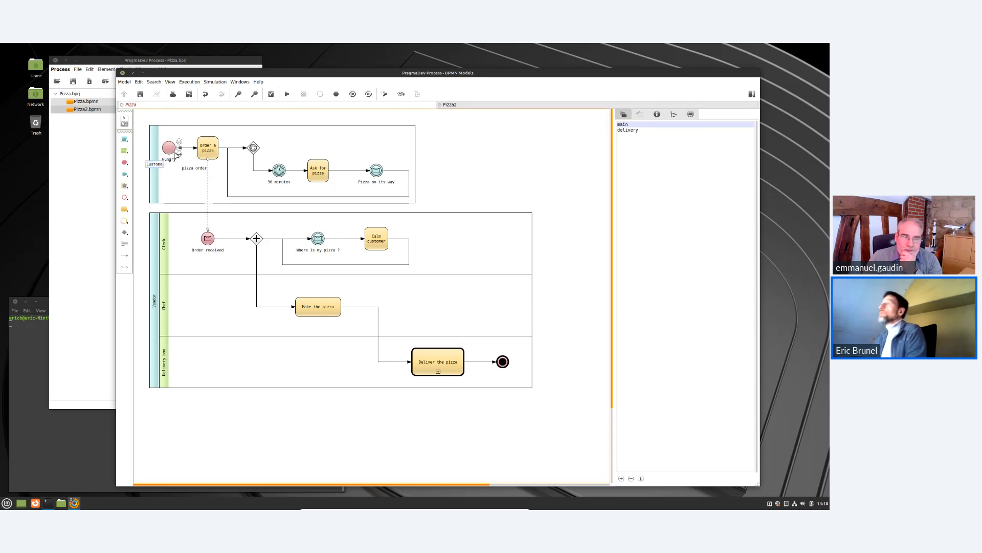
pyautogui.click(511, 170)
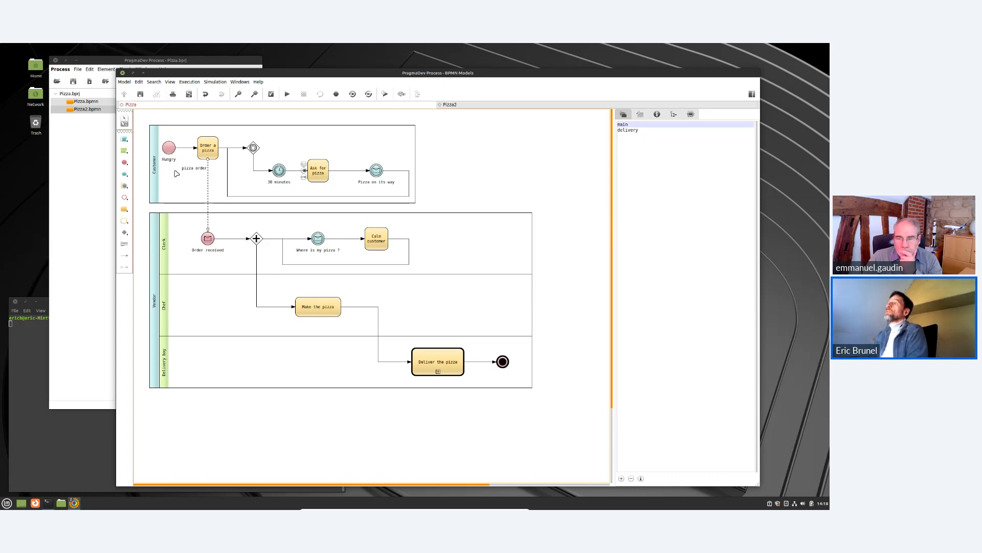
# Add a message catch intermediate event named "Pizza received" as a second branch after the event-based gateway.
pyautogui.moveTo(255, 148)
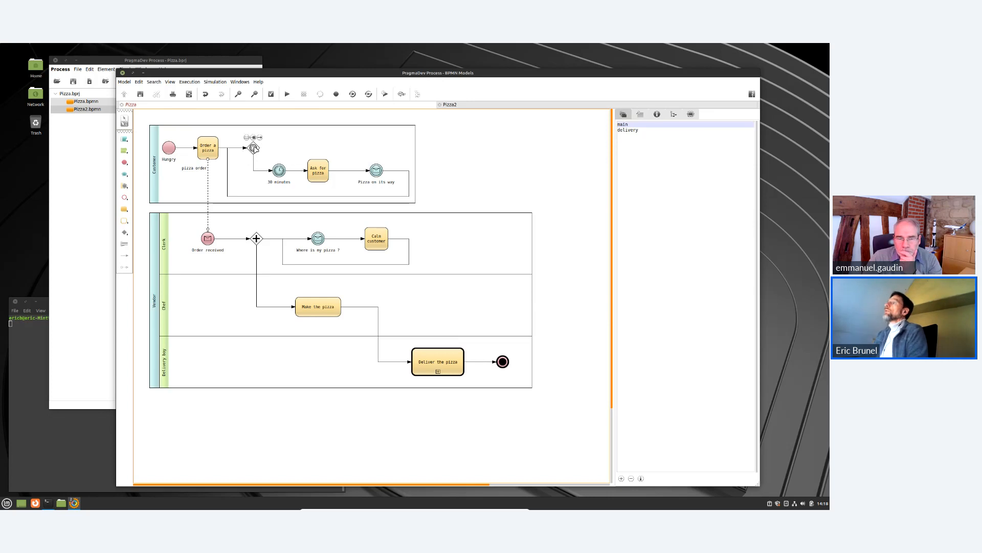
pyautogui.moveTo(282, 173)
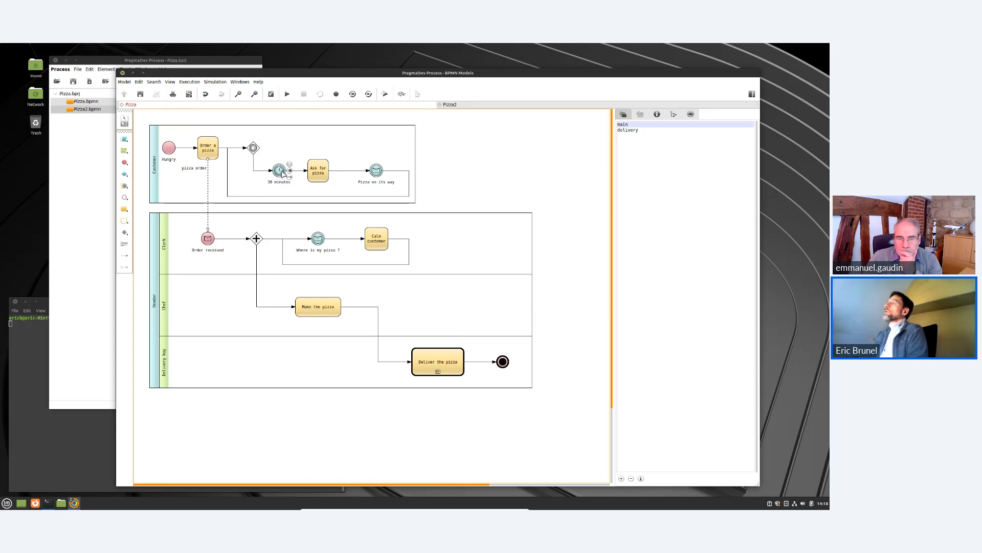
pyautogui.moveTo(264, 149); pyautogui.dragTo(428, 148)
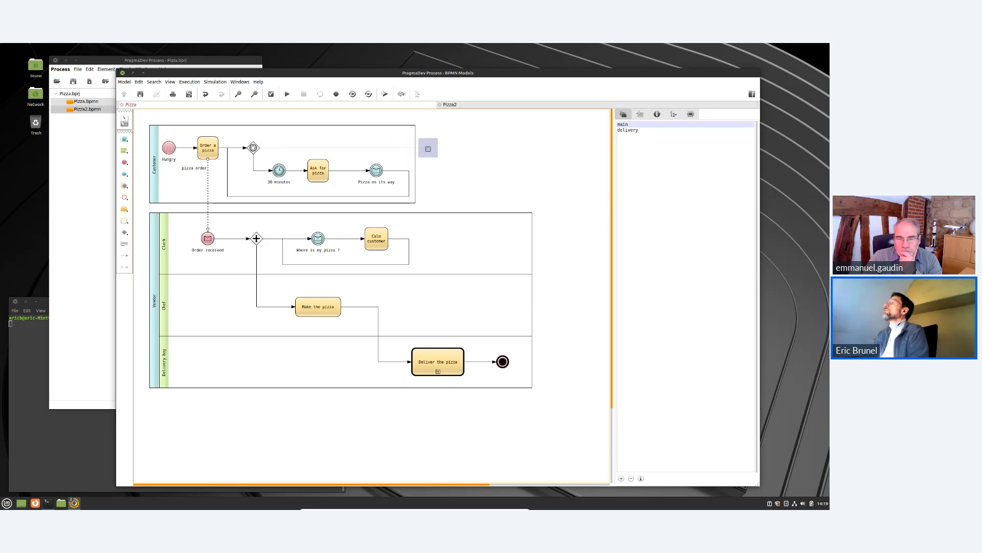
pyautogui.moveTo(427, 148); pyautogui.dragTo(428, 148)
pyautogui.click(422, 162)
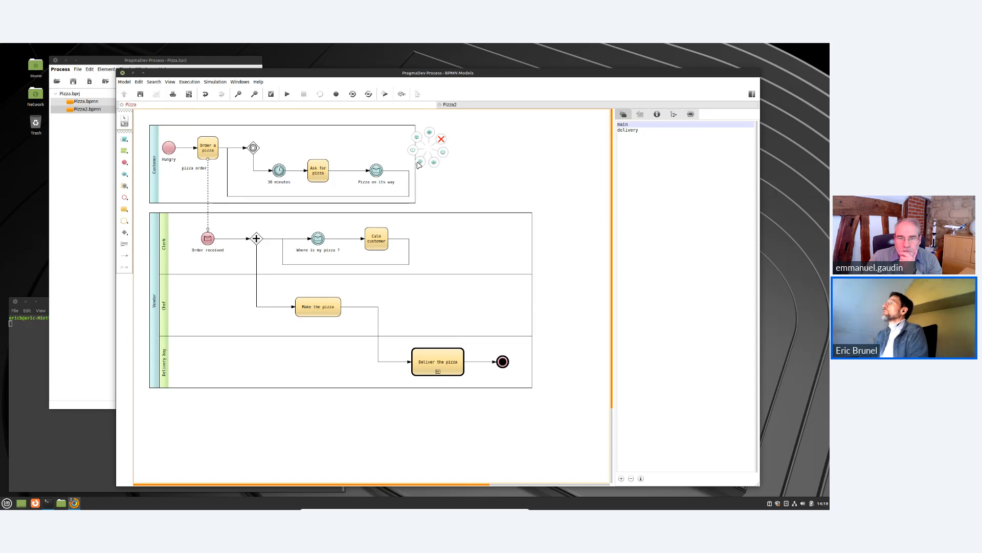
pyautogui.click(414, 151)
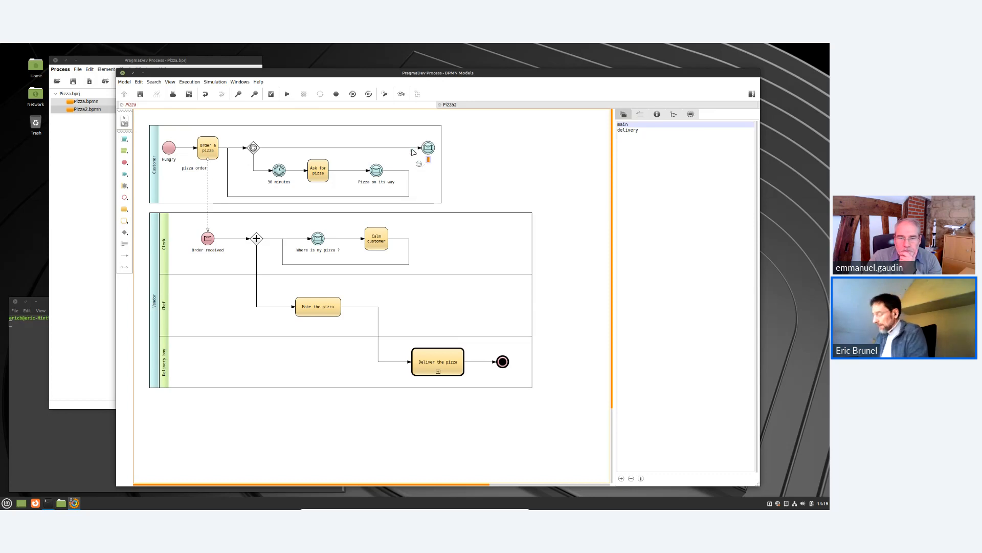
pyautogui.write('Pizza')
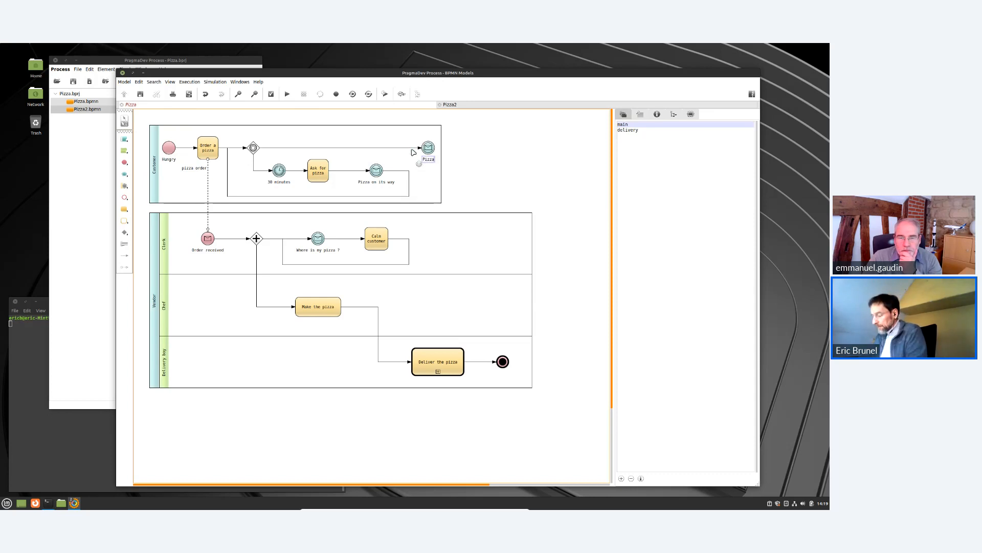
pyautogui.write(' received')
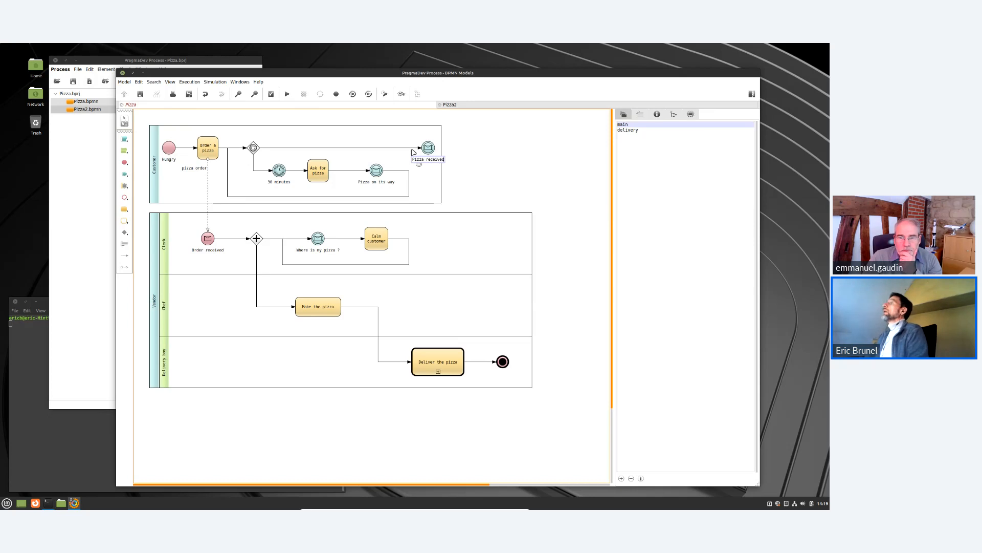
pyautogui.press('Return')
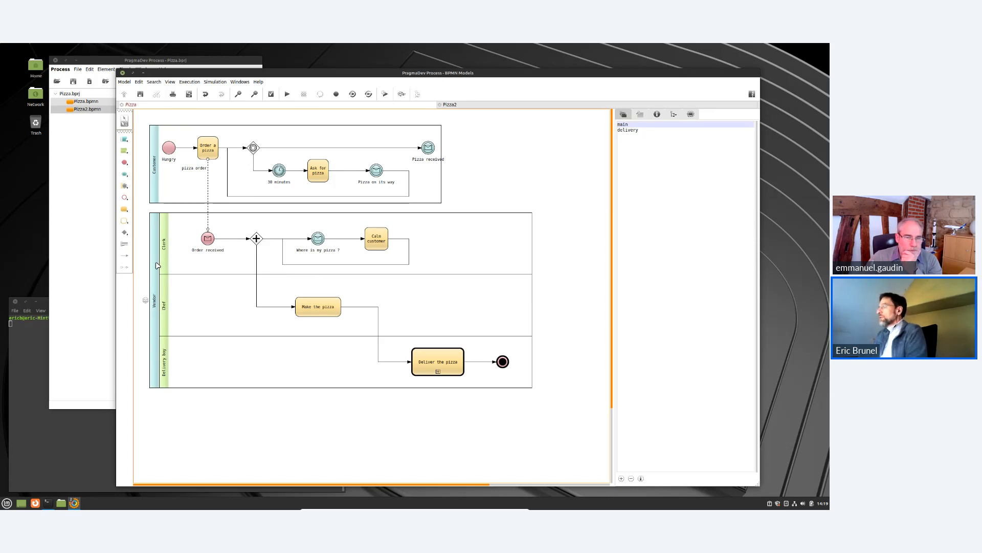
# Switch to the Pizza2 diagram and add a lane named Clerk inside the Vendor pool.
pyautogui.click(513, 107)
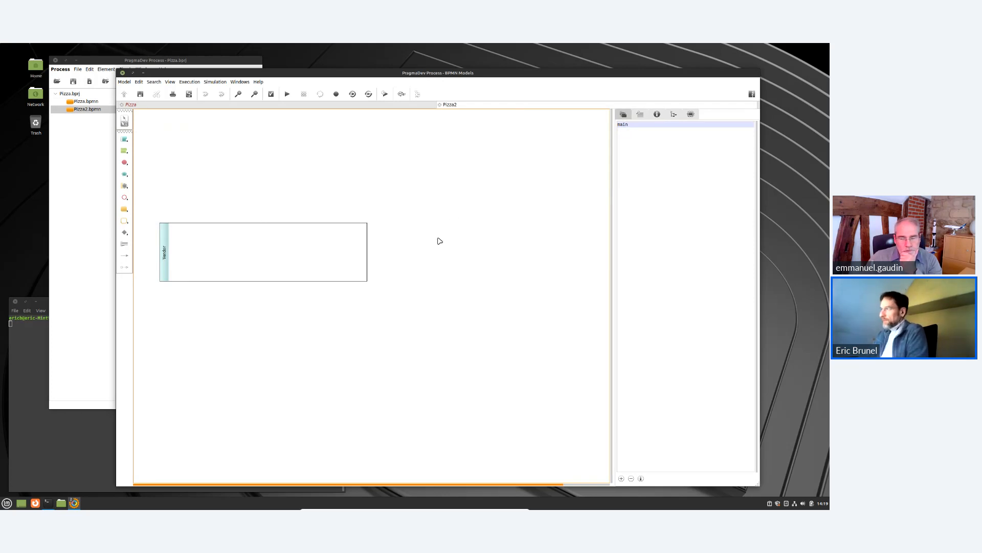
pyautogui.click(124, 151)
pyautogui.click(138, 151)
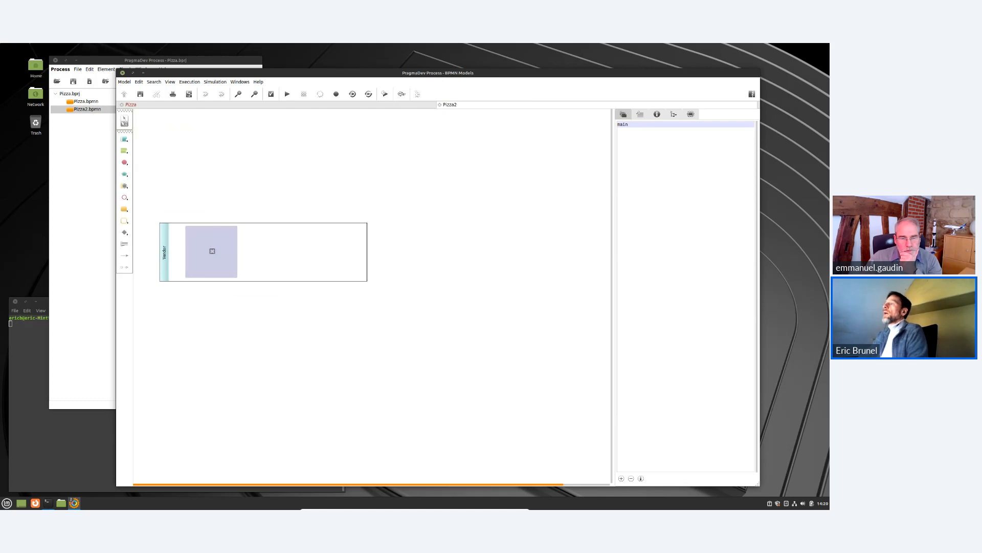
pyautogui.click(212, 251)
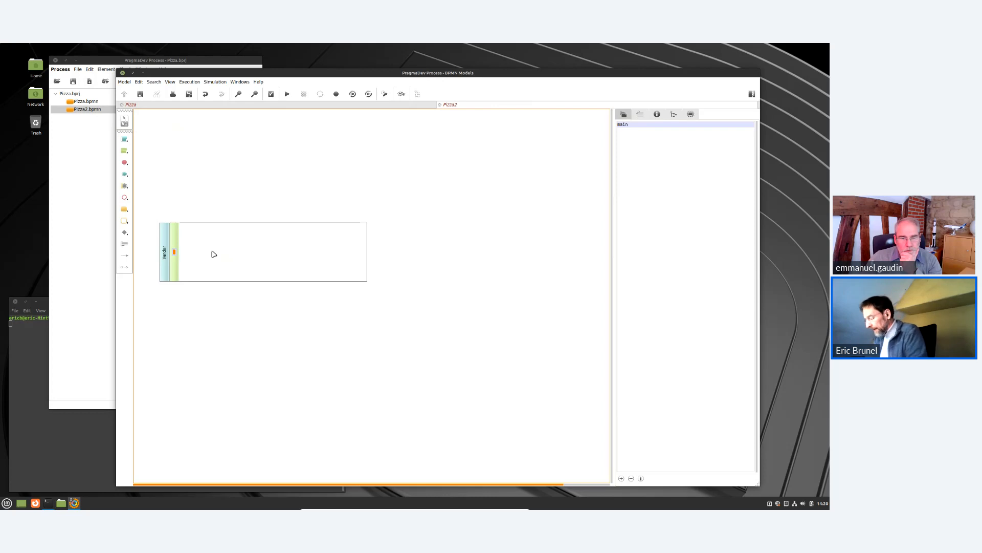
pyautogui.write('Clerk')
pyautogui.press('Return')
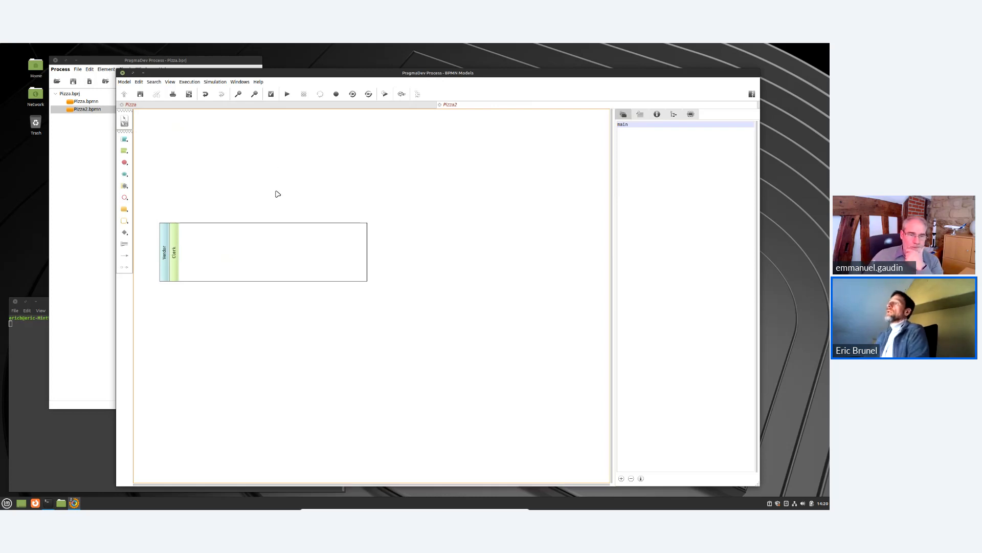
# Widen the Vendor pool to the right and add a lane named Chef after the Clerk lane.
pyautogui.click(161, 254)
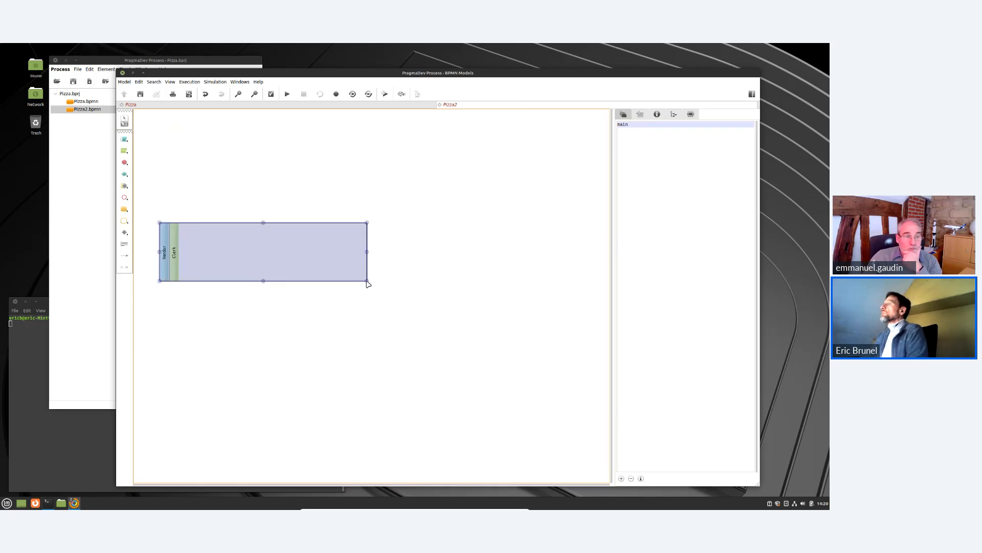
pyautogui.moveTo(367, 281); pyautogui.dragTo(439, 285)
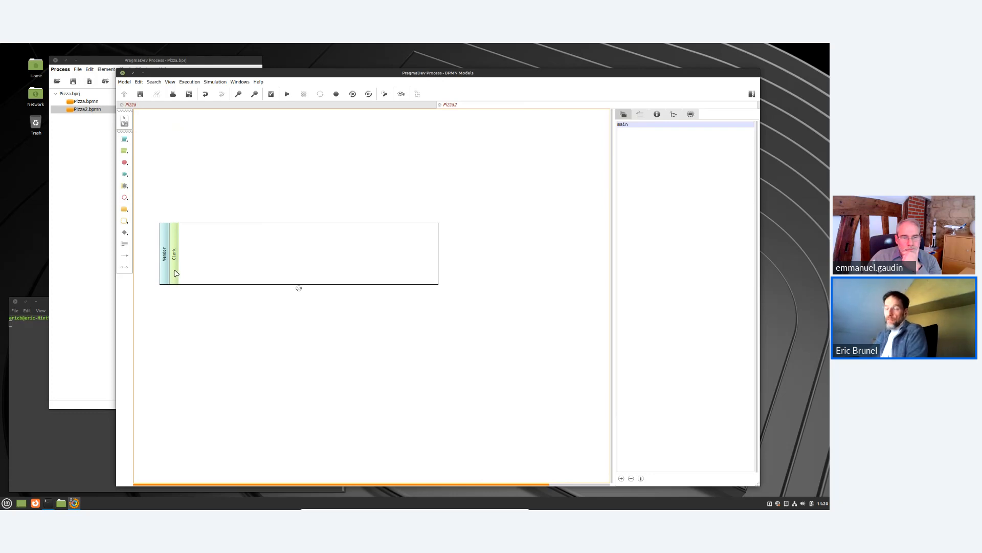
pyautogui.rightClick(175, 270)
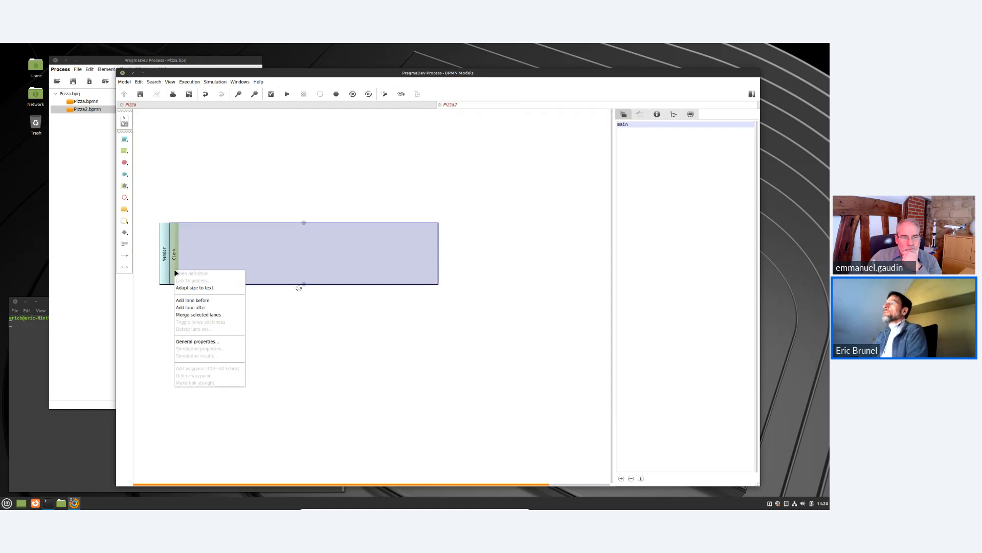
pyautogui.click(197, 308)
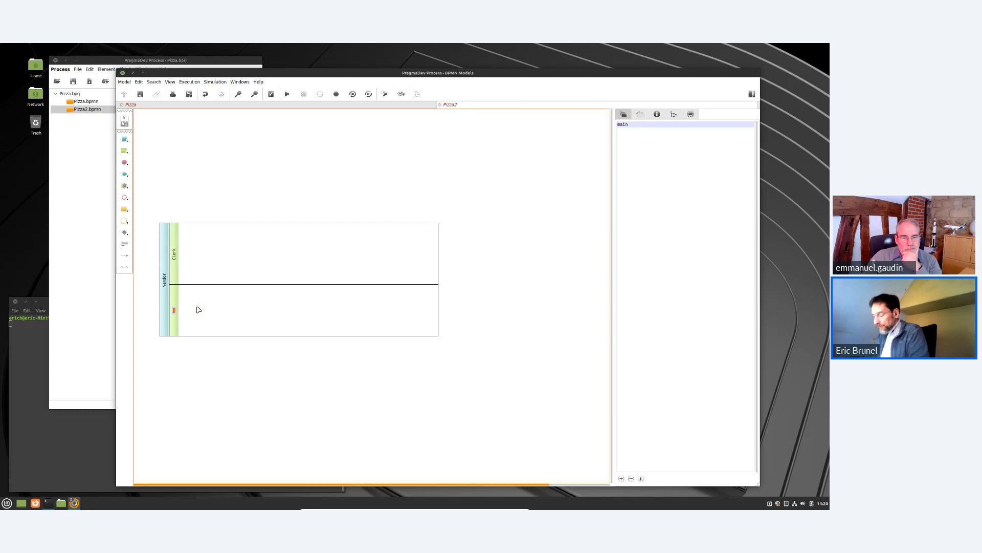
pyautogui.write('Chef')
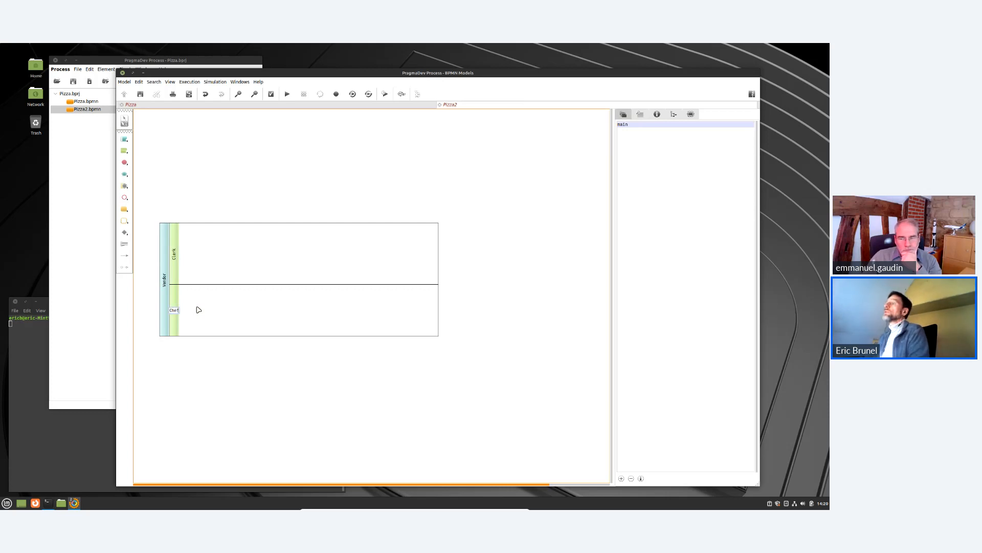
pyautogui.press('Return')
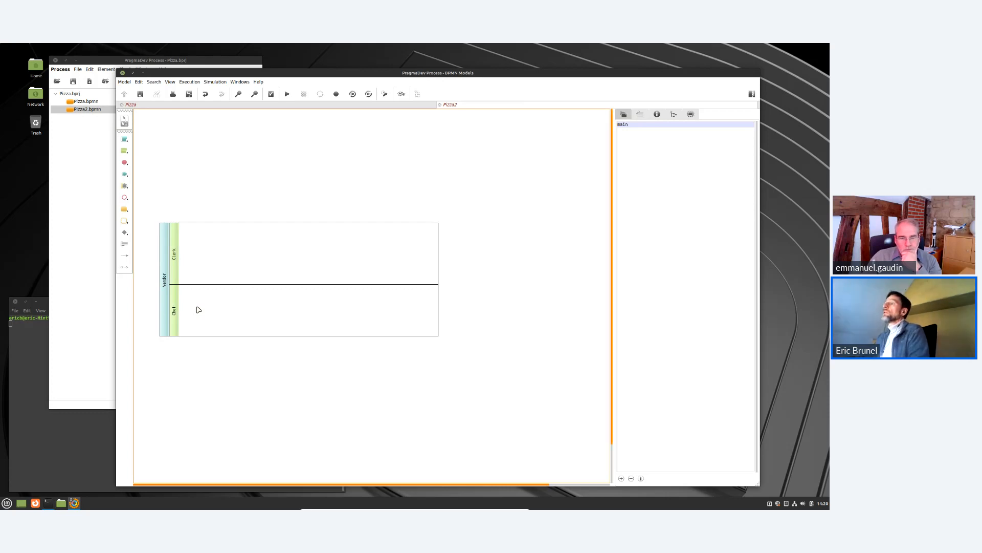
# Add a lane named Delivery boy at the last position of the Vendor pool.
pyautogui.rightClick(166, 327)
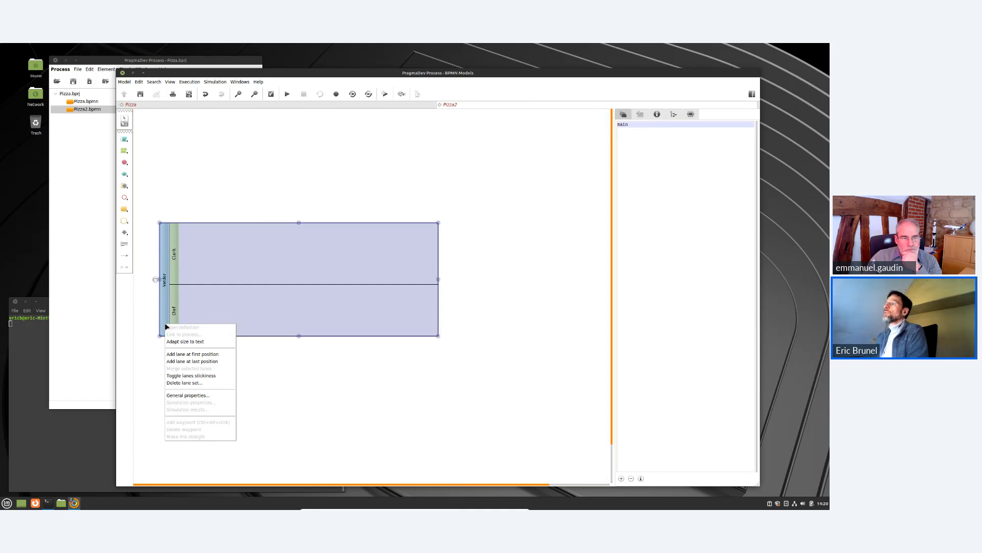
pyautogui.click(183, 361)
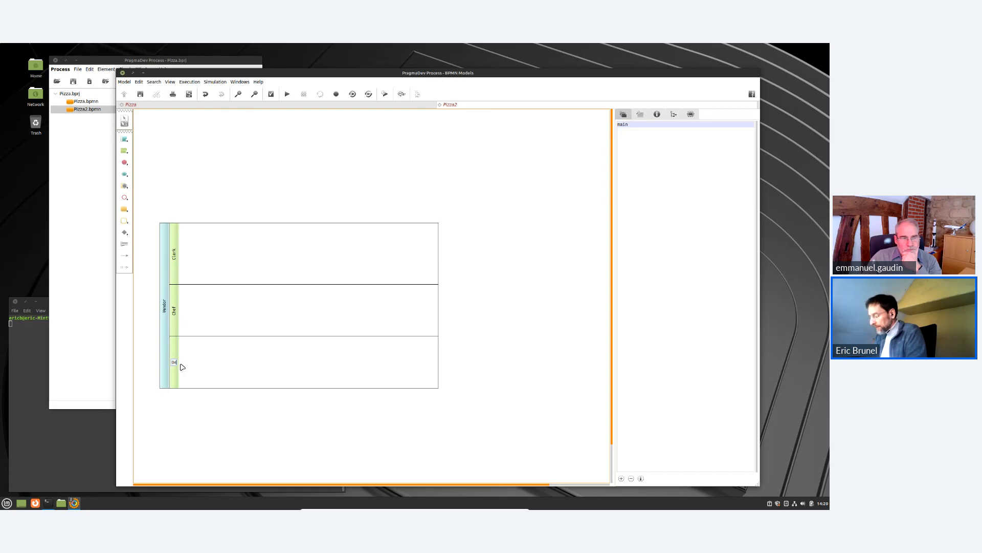
pyautogui.write('Delivery boy')
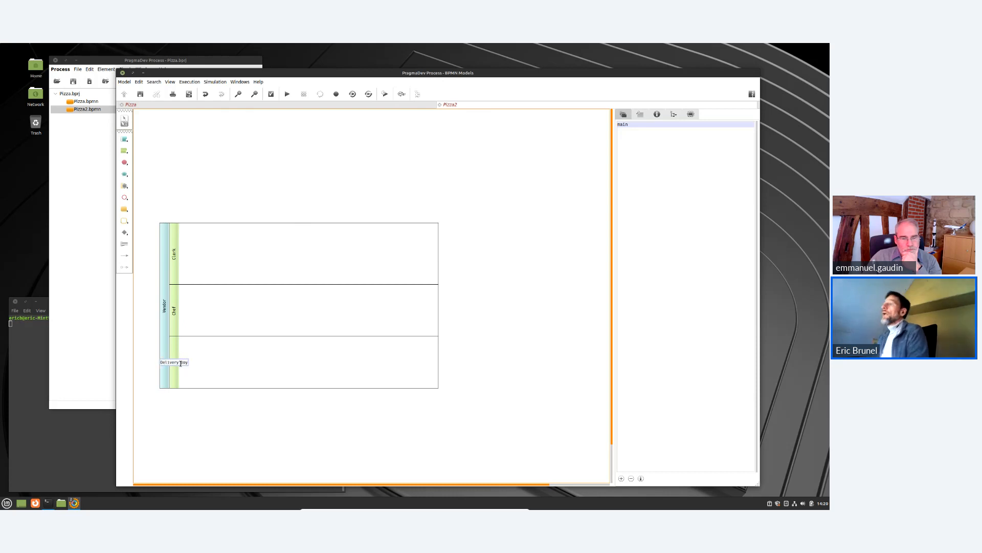
pyautogui.press('Return')
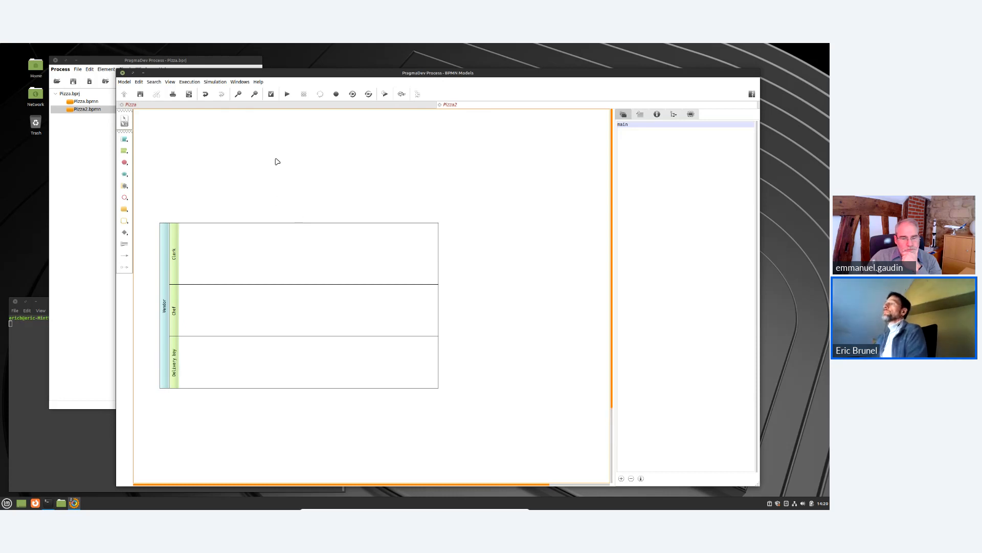
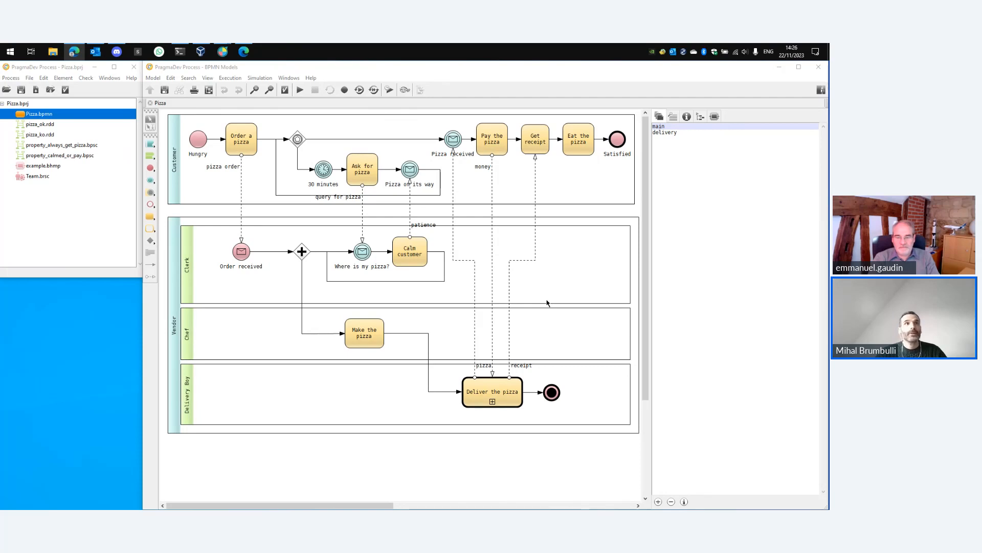
# Inspect the simulation properties of the Make the pizza task and compare them with the Calm customer task.
pyautogui.moveTo(316, 268)
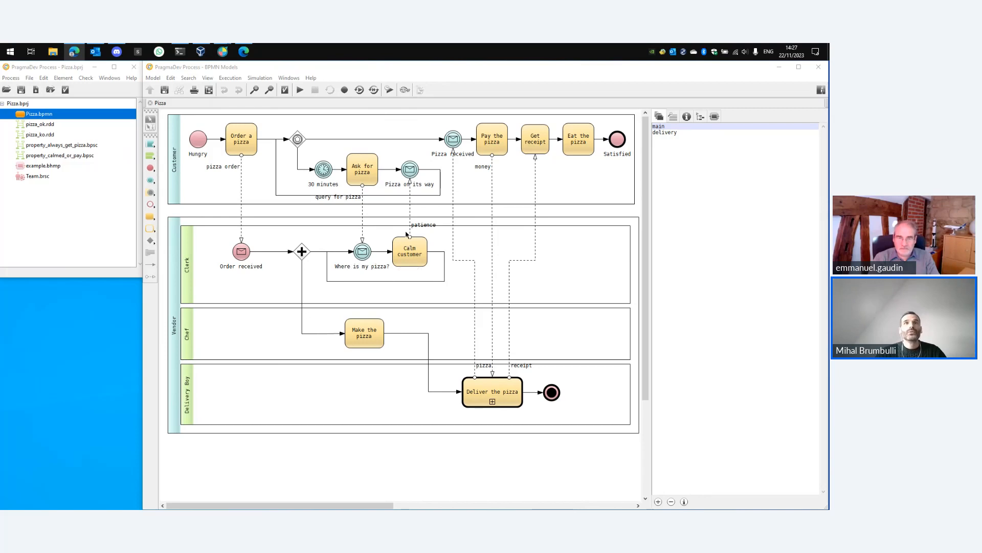
pyautogui.moveTo(423, 266)
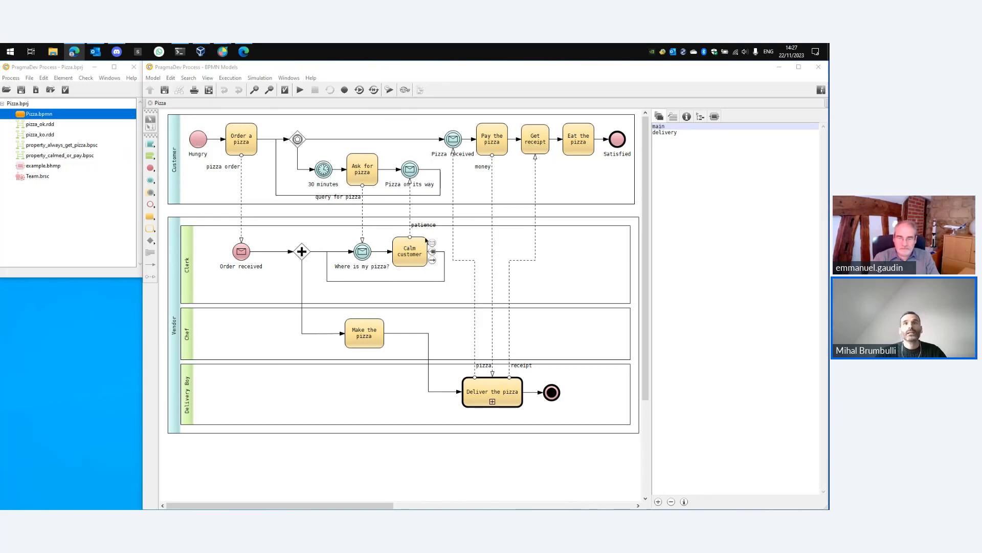
pyautogui.moveTo(367, 336)
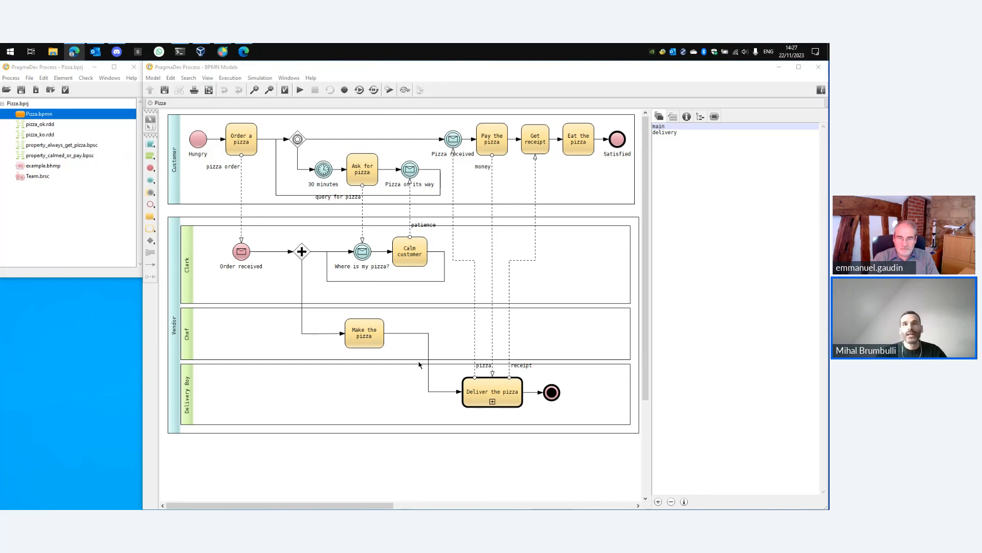
pyautogui.moveTo(496, 384)
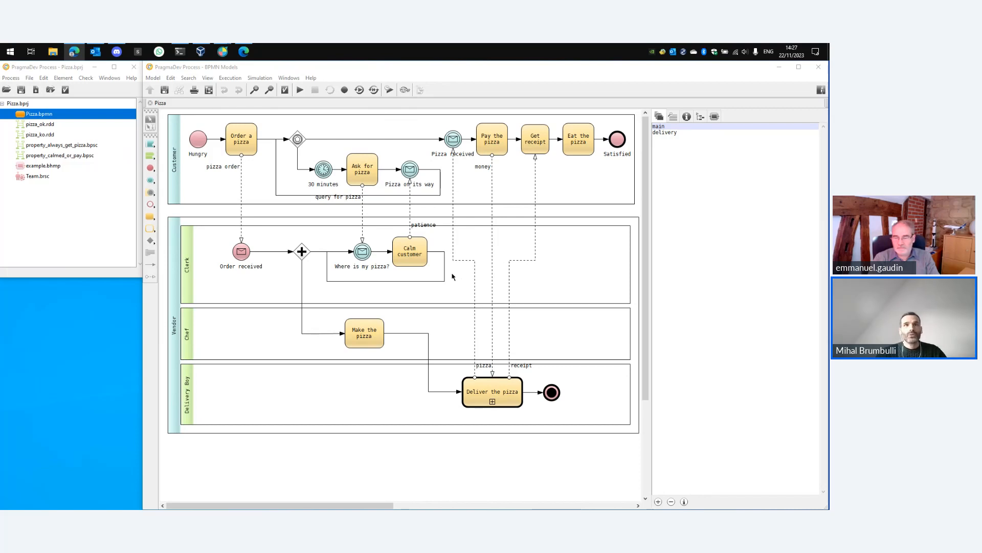
pyautogui.rightClick(366, 344)
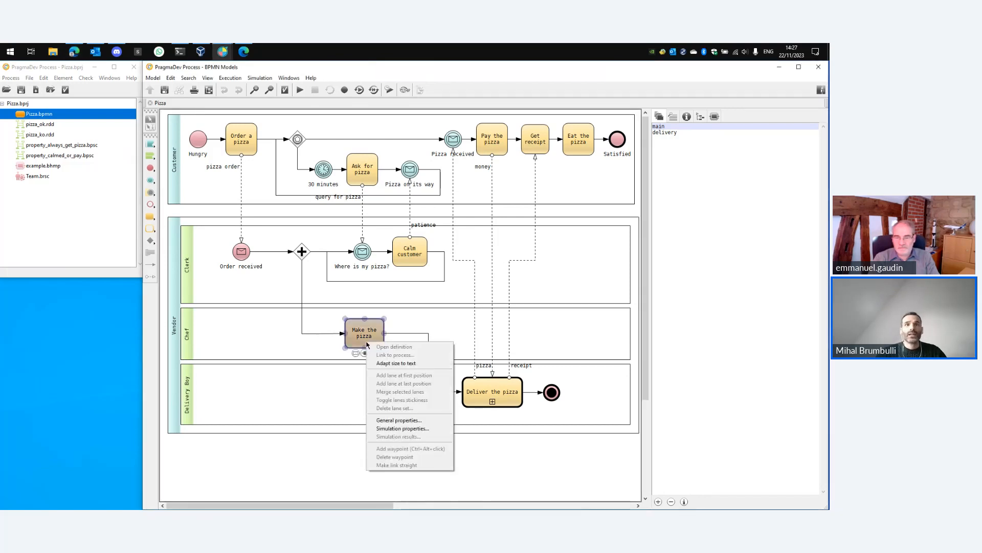
pyautogui.click(429, 433)
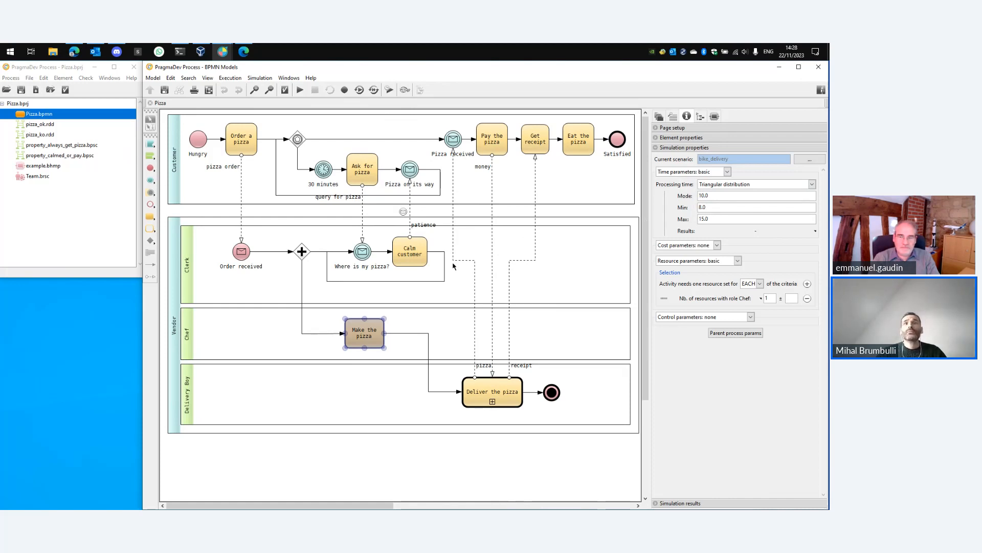
pyautogui.click(419, 264)
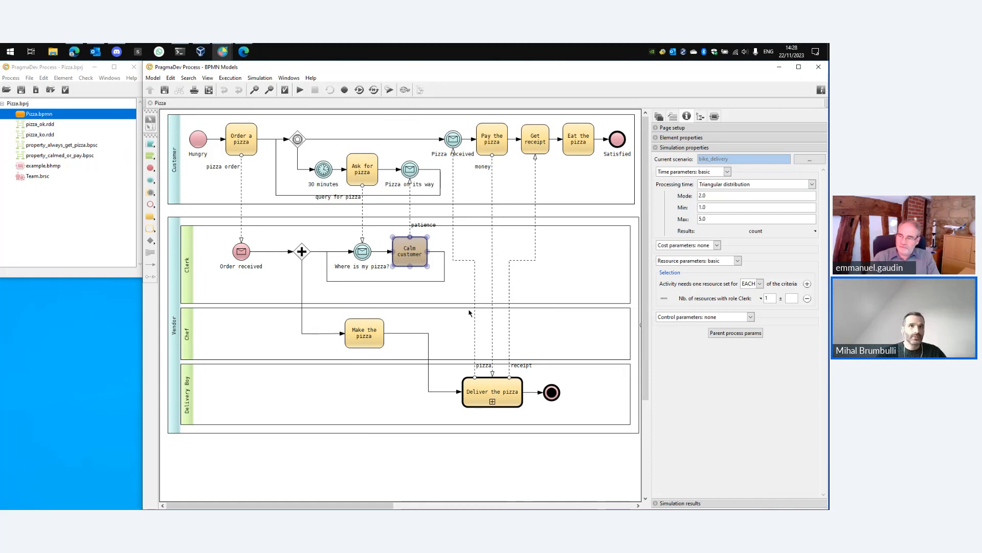
pyautogui.click(381, 347)
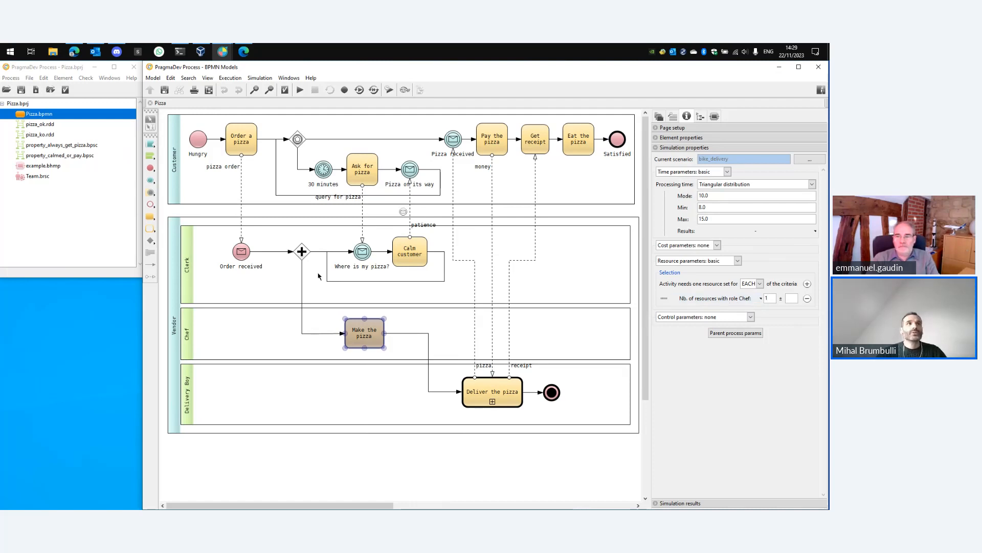
# Open the Team resource set and examine the Cook and Unqualified resources' attributes and quantities.
pyautogui.doubleClick(51, 178)
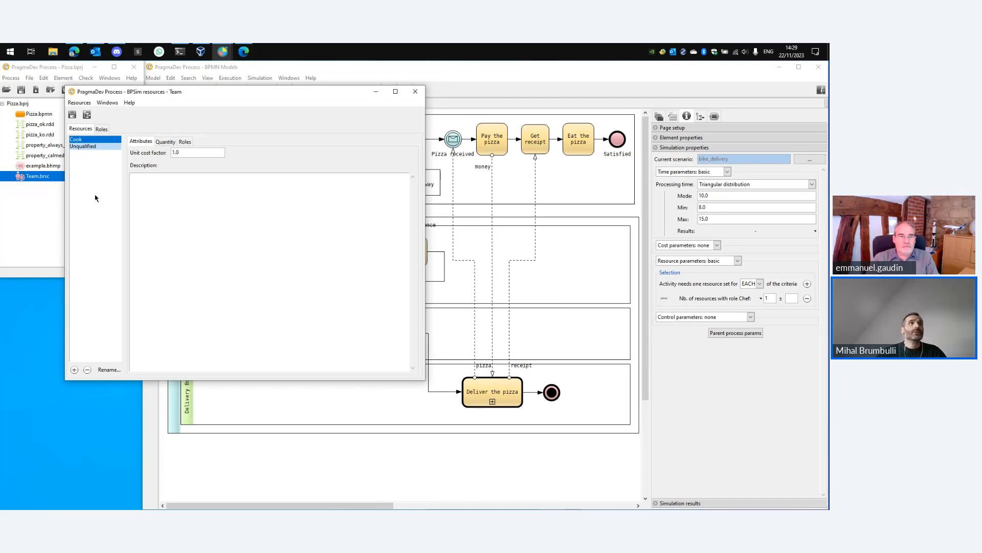
pyautogui.click(81, 146)
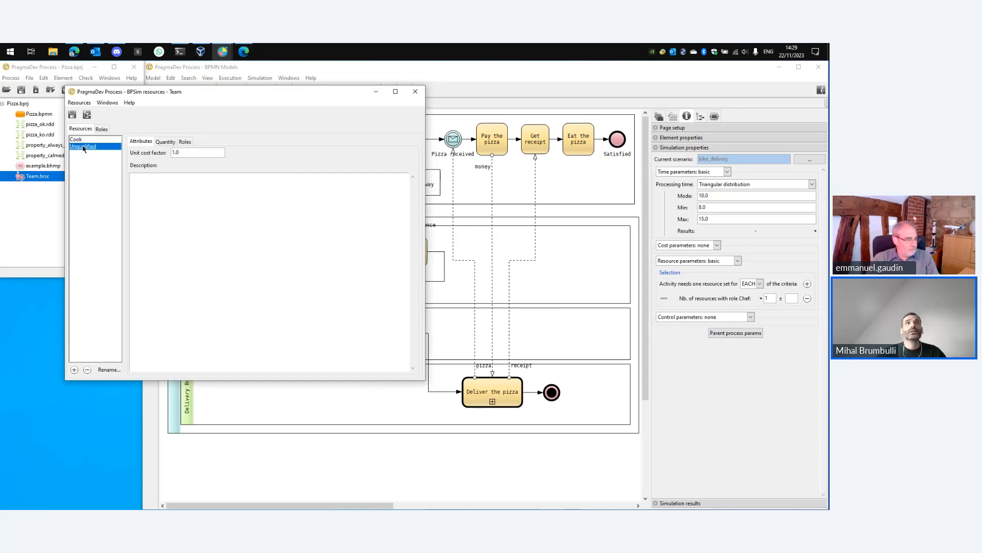
pyautogui.click(80, 140)
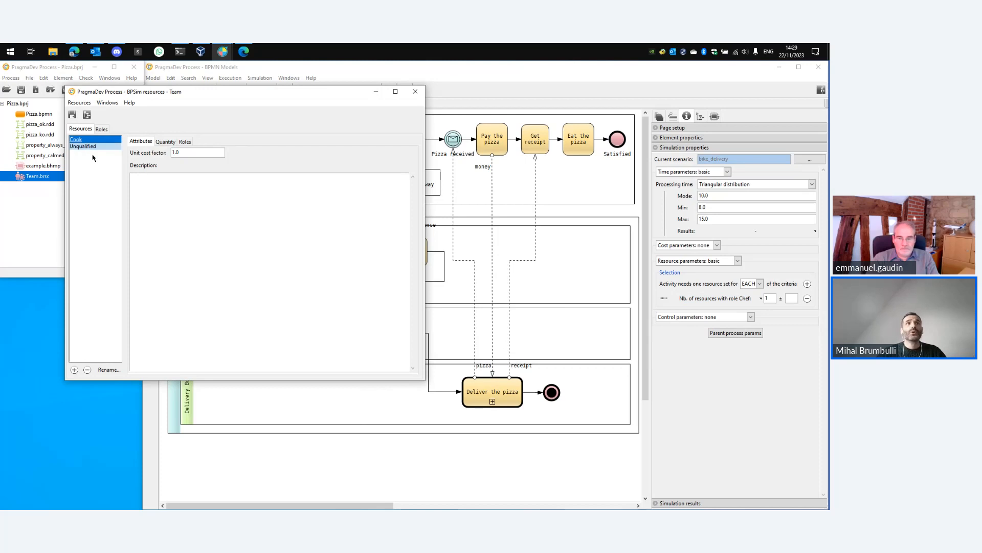
pyautogui.click(165, 142)
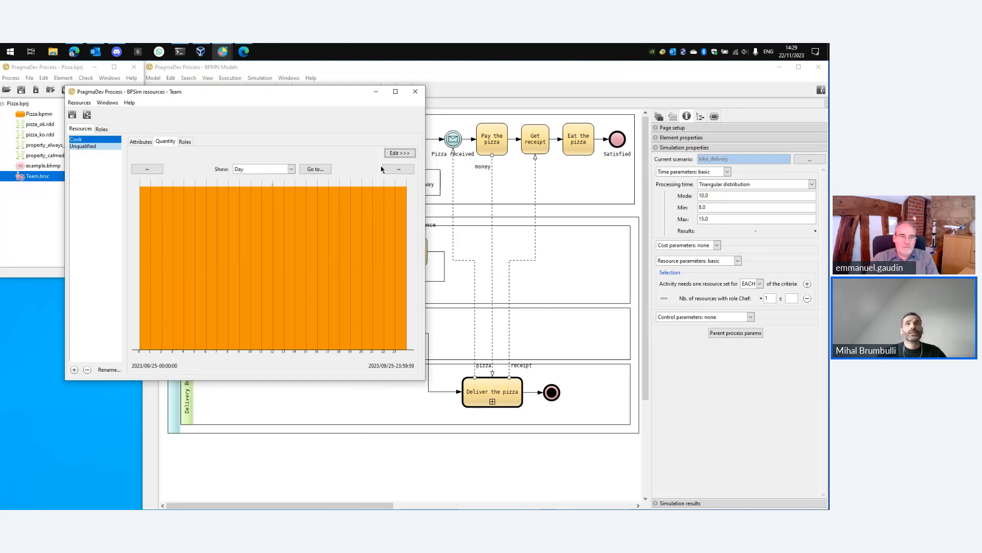
pyautogui.click(399, 153)
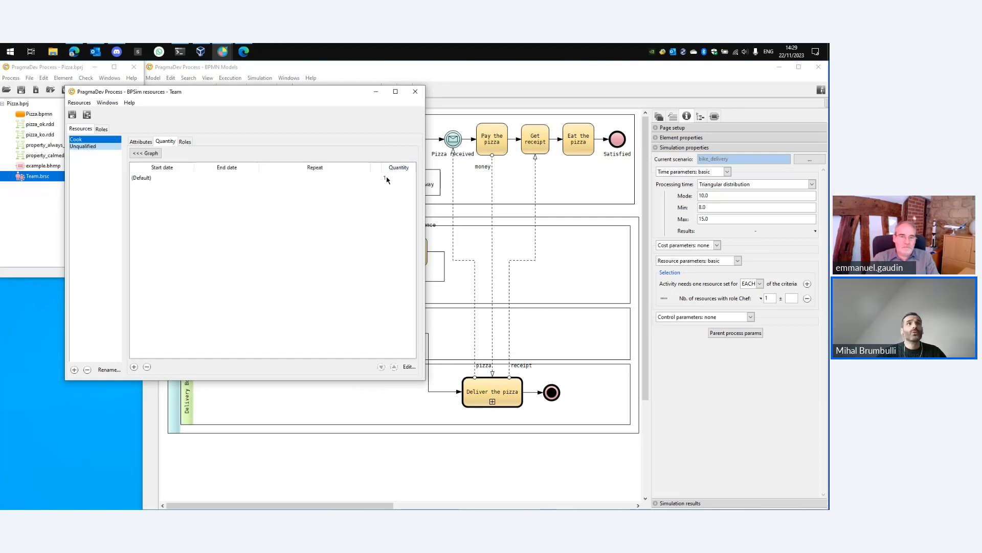
pyautogui.click(83, 147)
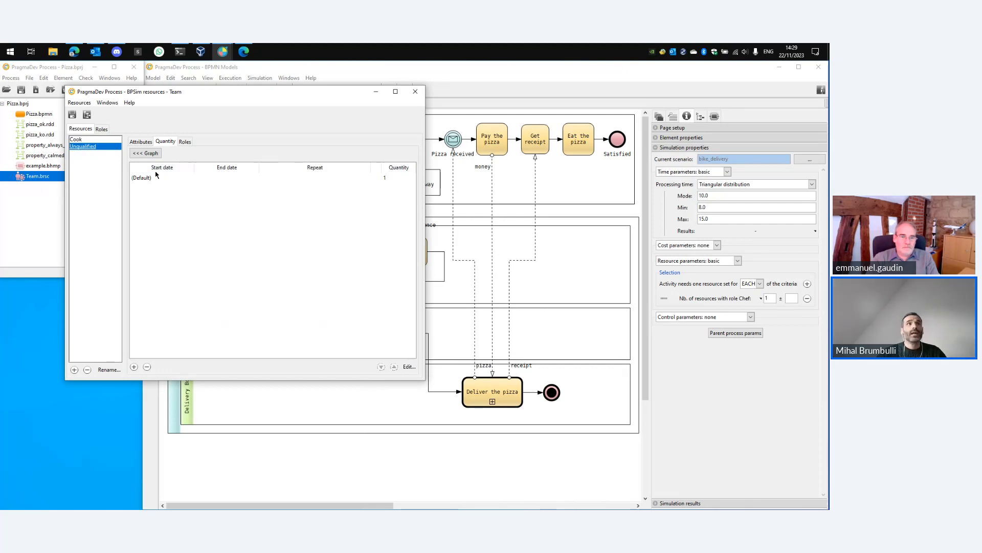
# Examine the roles defined in the Team resource set and each resource's assigned roles, then close the resource window.
pyautogui.click(101, 129)
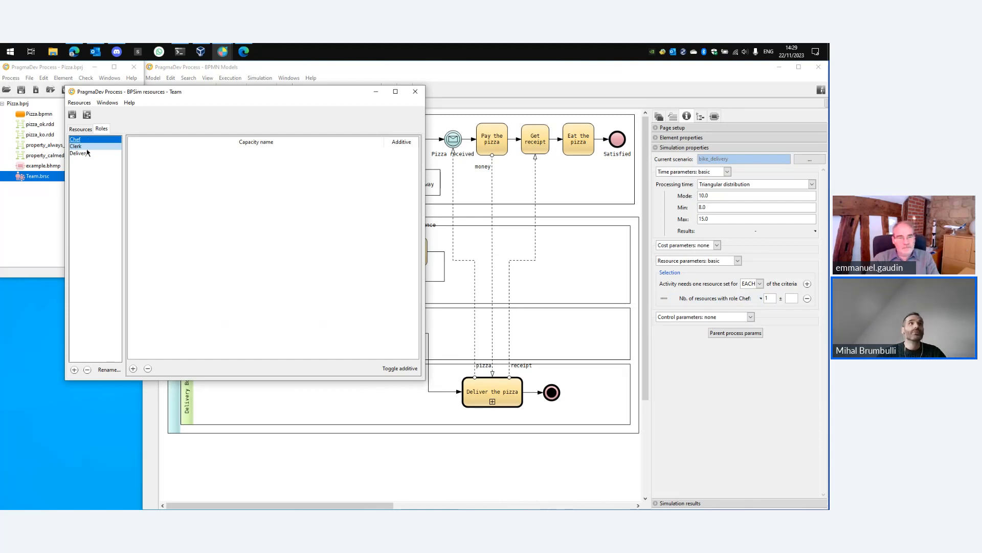
pyautogui.click(82, 129)
pyautogui.click(185, 142)
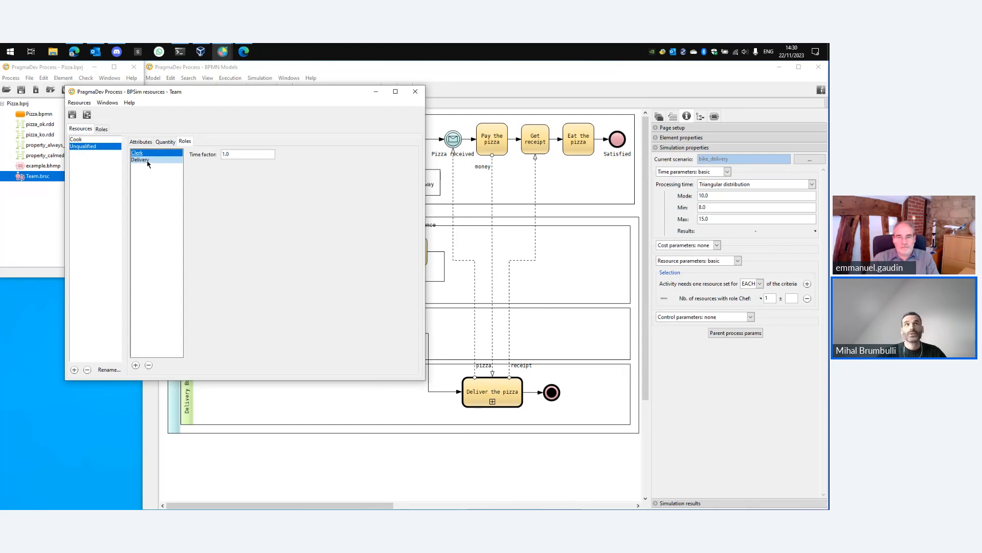
pyautogui.click(99, 139)
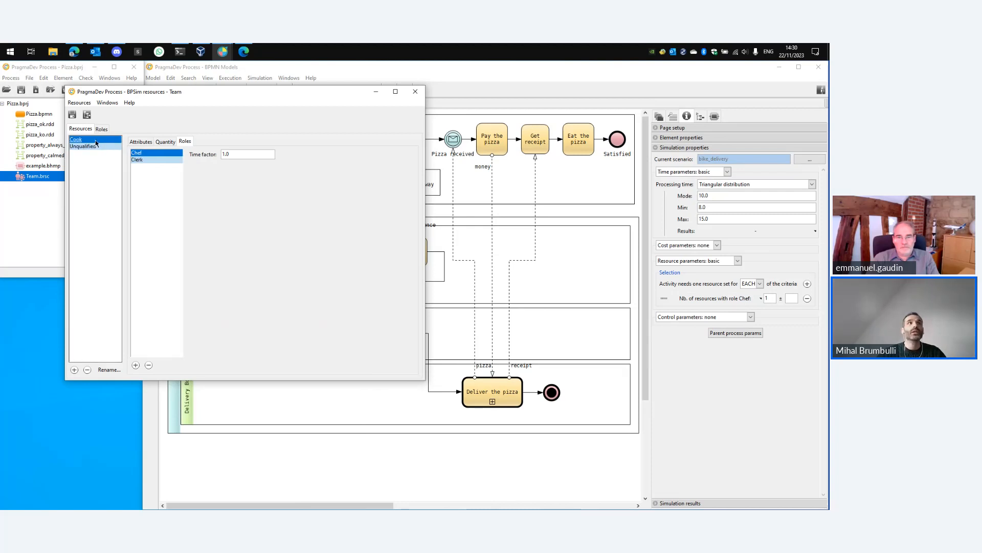
pyautogui.click(151, 160)
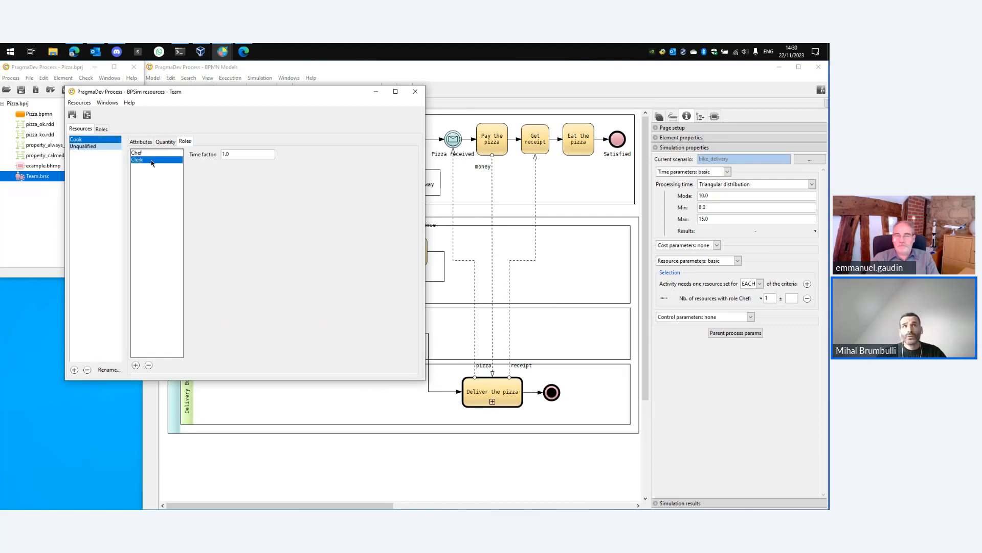
pyautogui.click(102, 146)
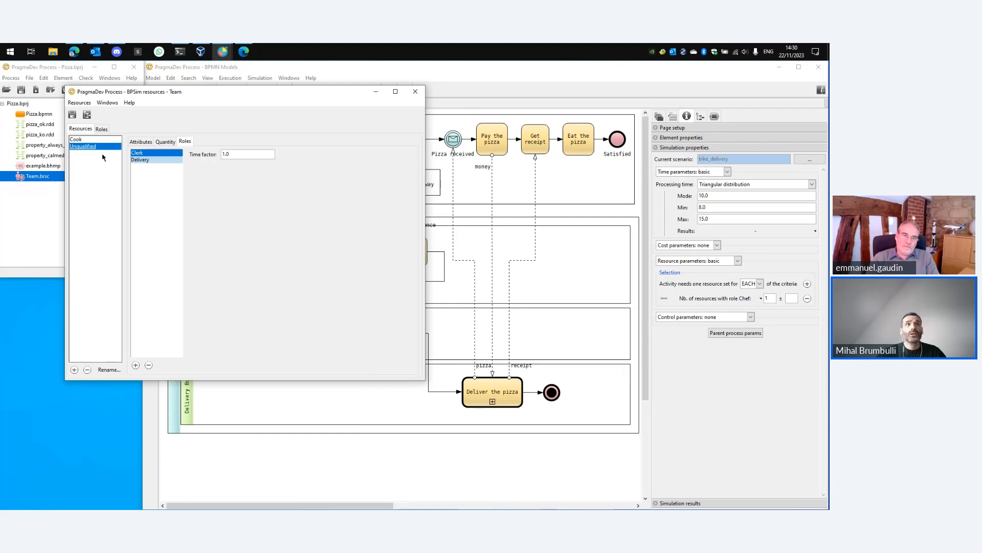
pyautogui.click(145, 159)
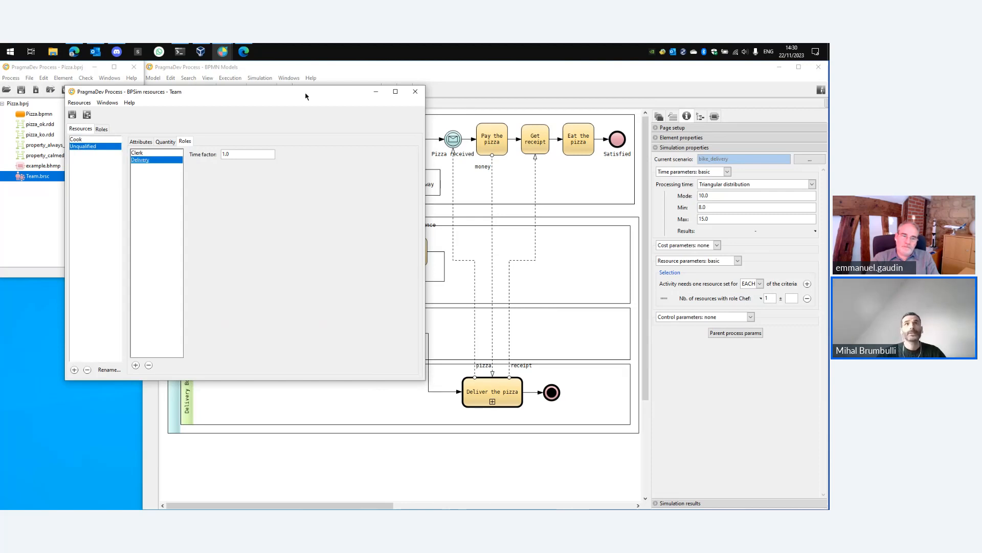
pyautogui.moveTo(306, 96); pyautogui.dragTo(341, 136)
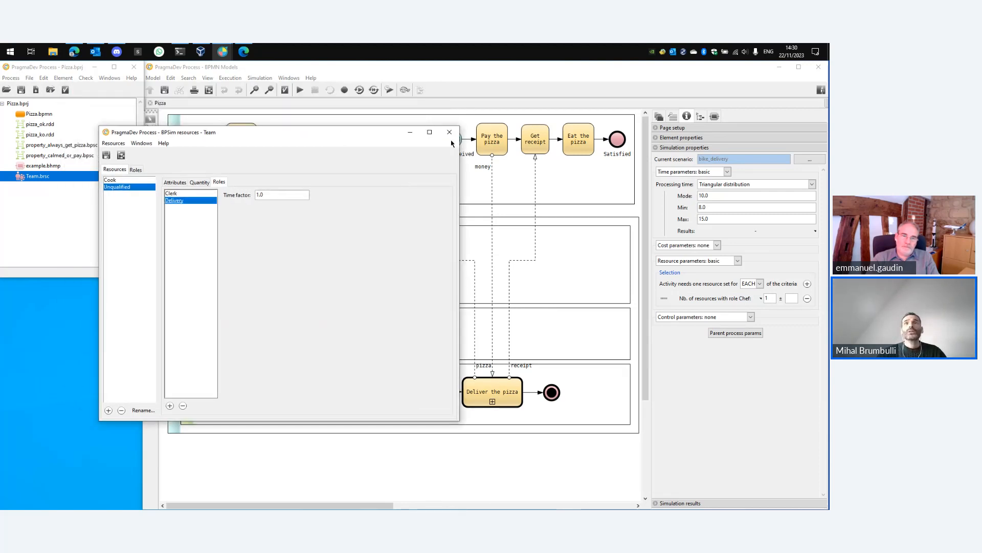
pyautogui.click(450, 134)
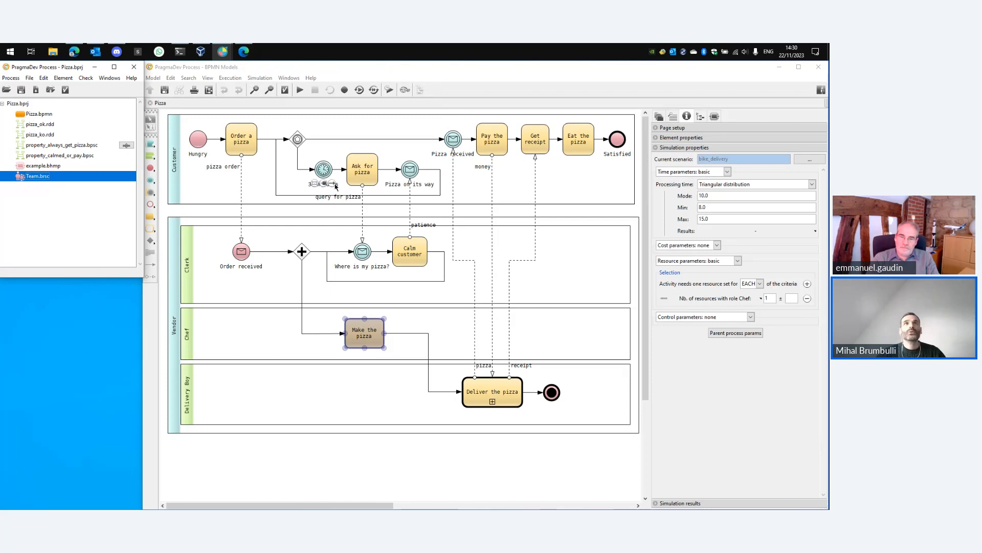
# Open the simulation scenarios and review the bike_delivery and car_delivery scenario settings without changing them.
pyautogui.click(259, 77)
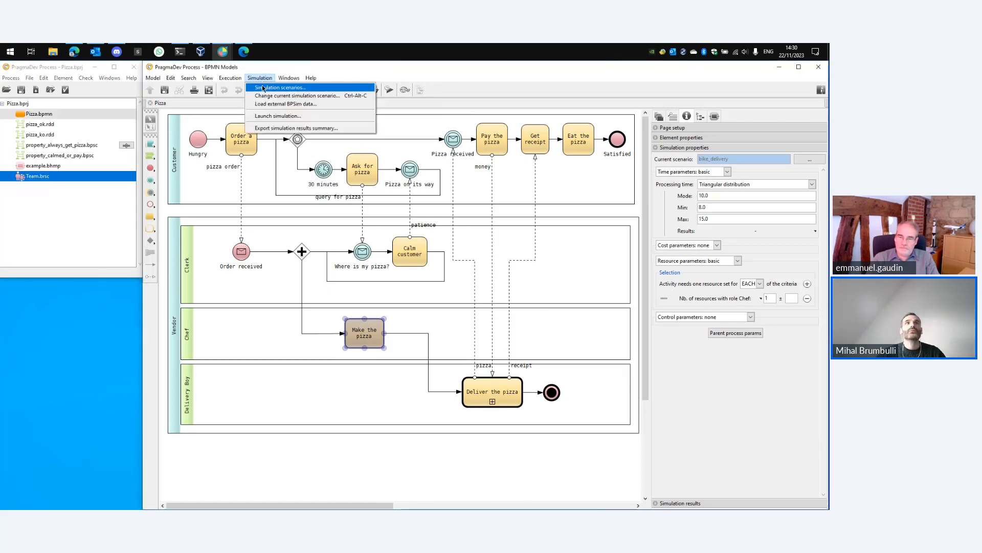
pyautogui.click(264, 88)
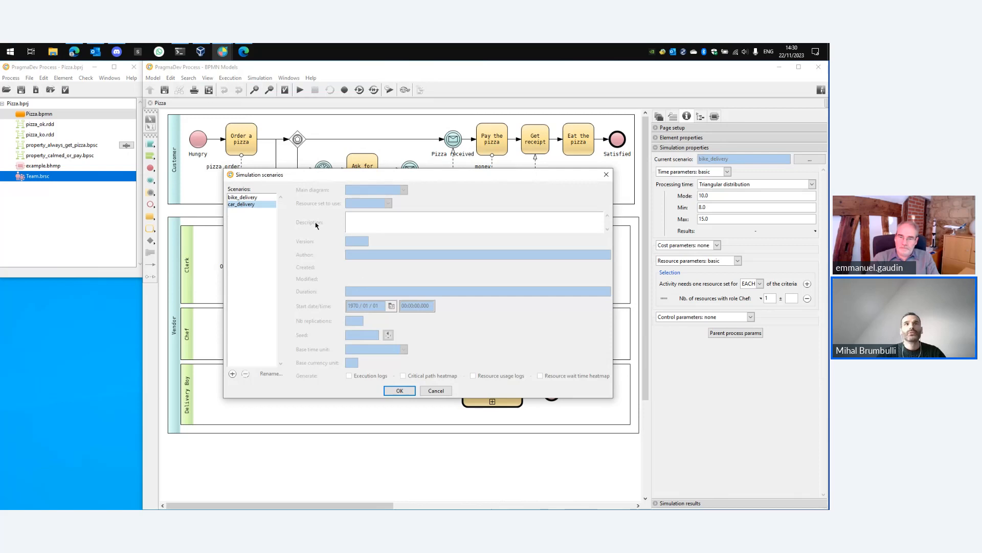
pyautogui.click(257, 199)
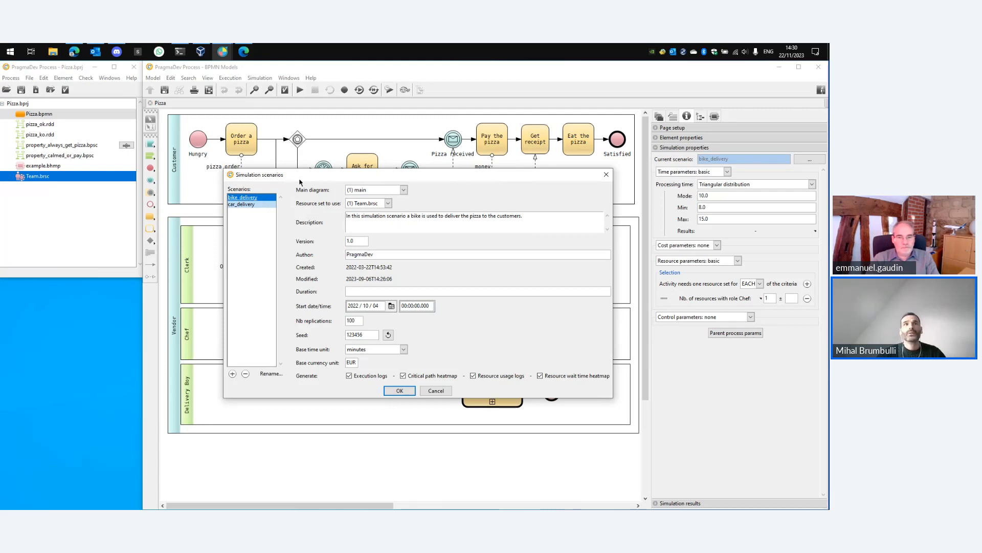
pyautogui.moveTo(300, 179); pyautogui.dragTo(293, 136)
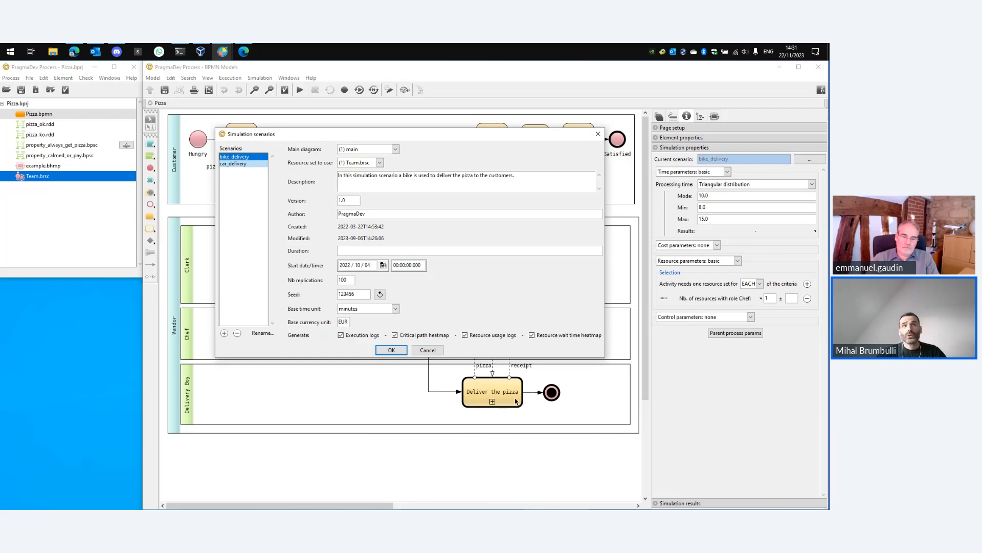
pyautogui.click(234, 164)
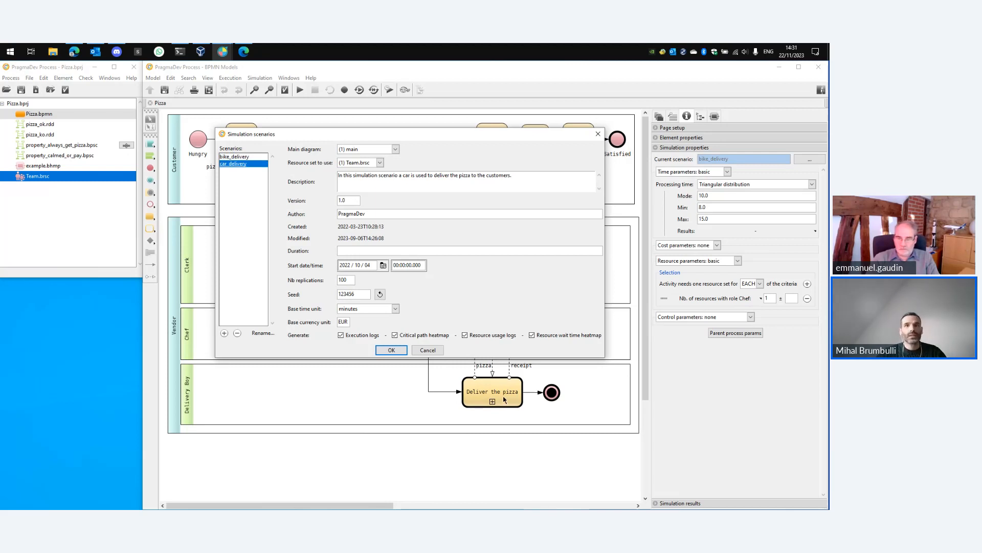
pyautogui.click(428, 350)
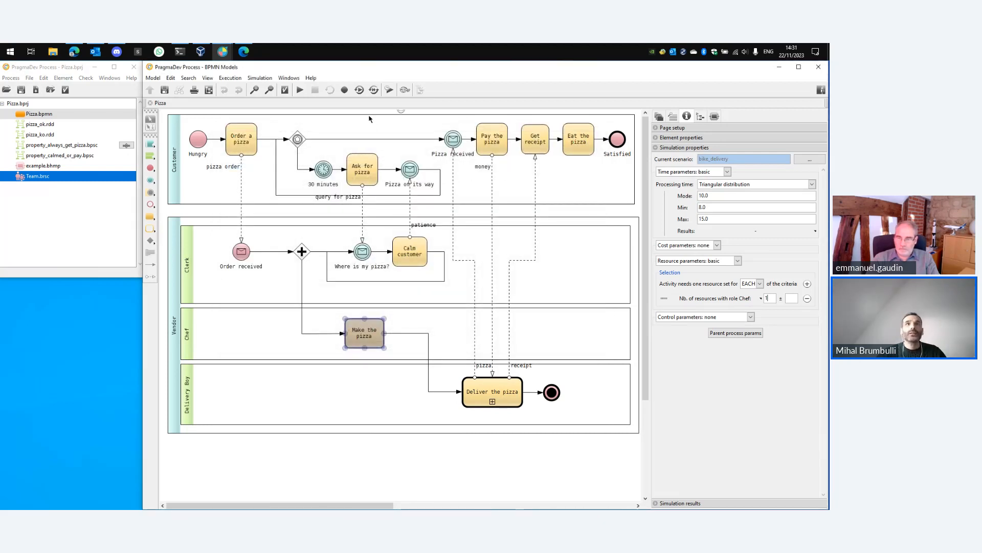
# Run the model simulation for both bike_delivery and car_delivery scenarios, saving the results.
pyautogui.click(389, 90)
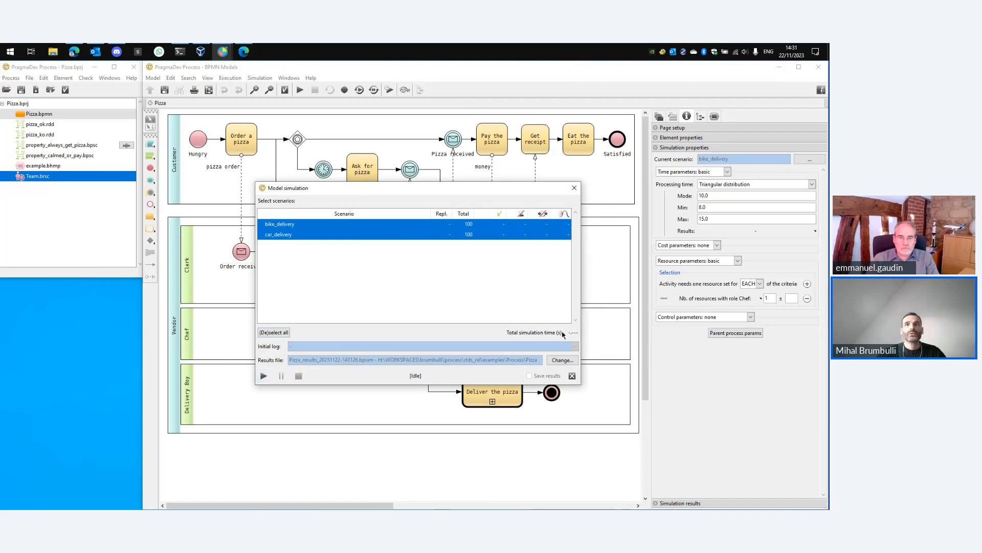
pyautogui.click(263, 377)
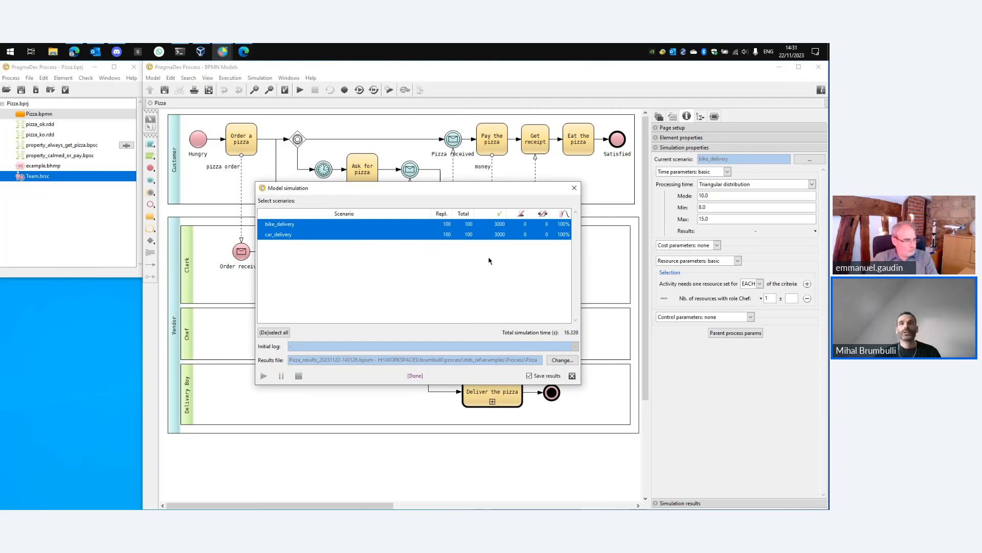
pyautogui.click(573, 376)
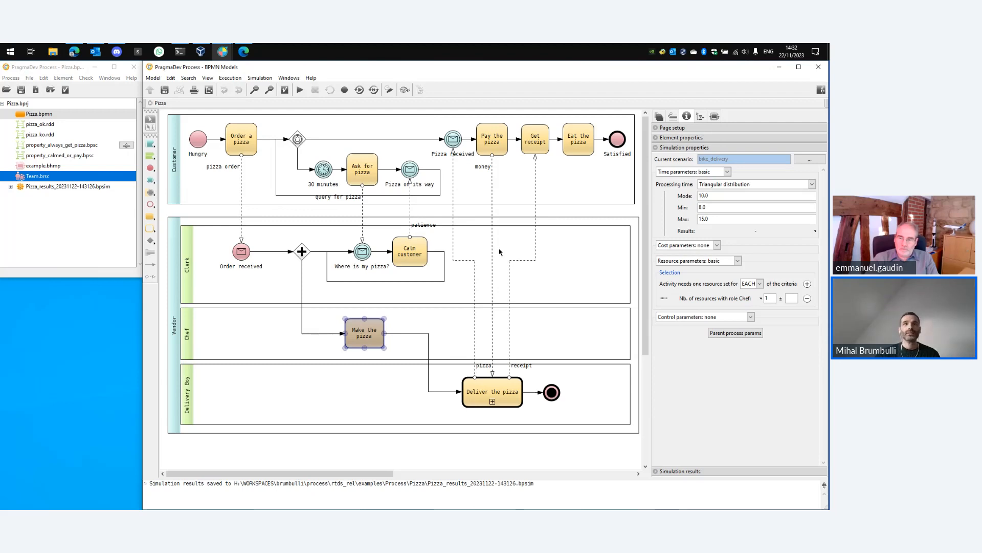
# Load the saved simulation results file and open the simulation results for the Make the pizza task.
pyautogui.click(61, 188)
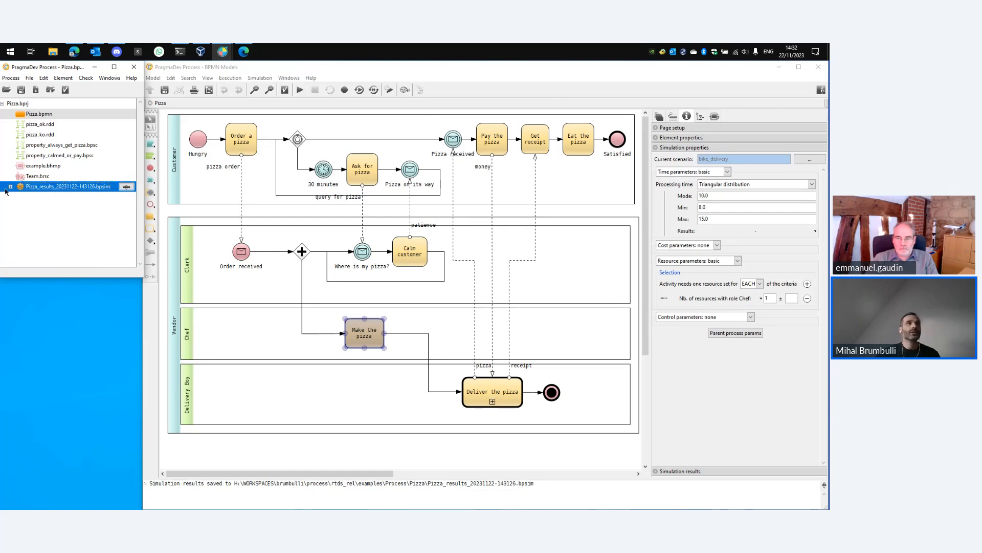
pyautogui.doubleClick(59, 188)
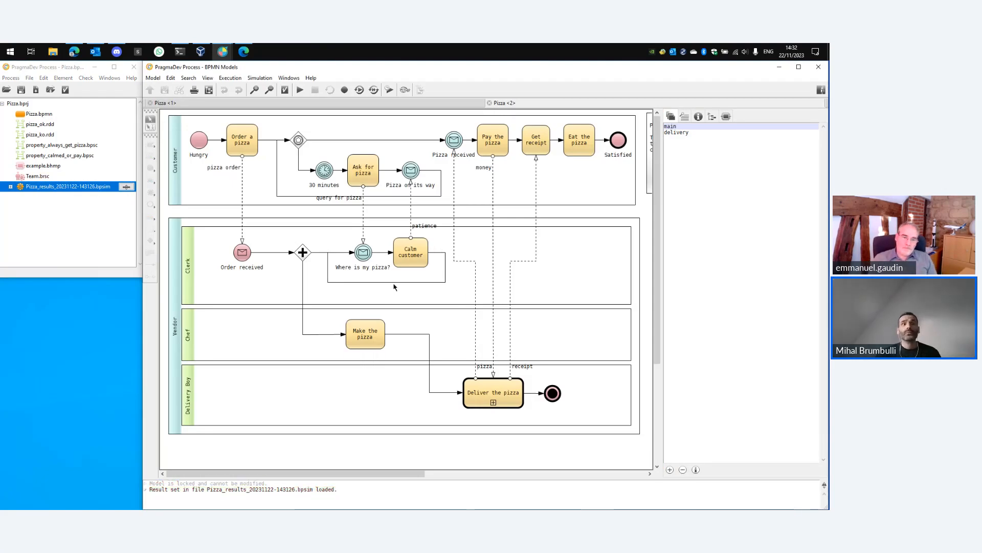
pyautogui.rightClick(378, 343)
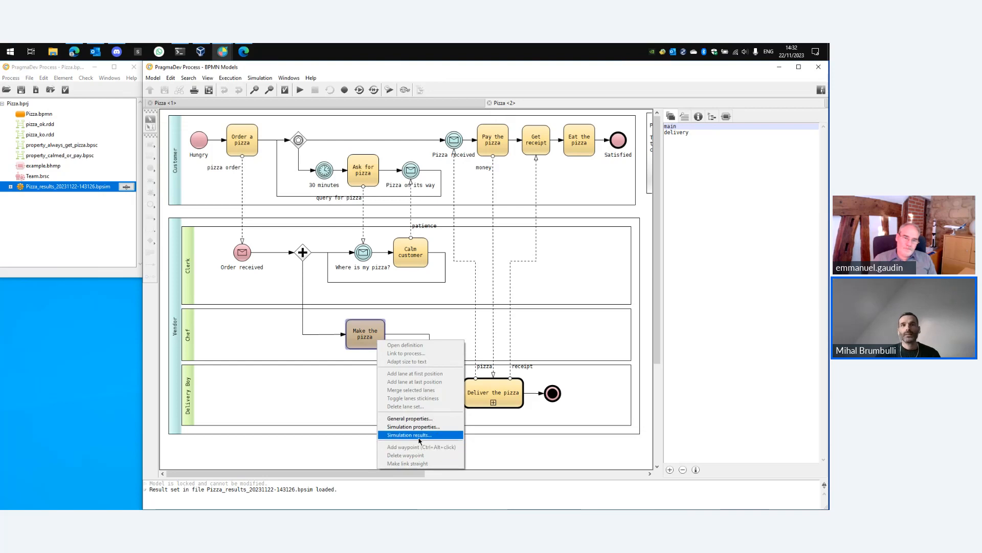
pyautogui.click(444, 438)
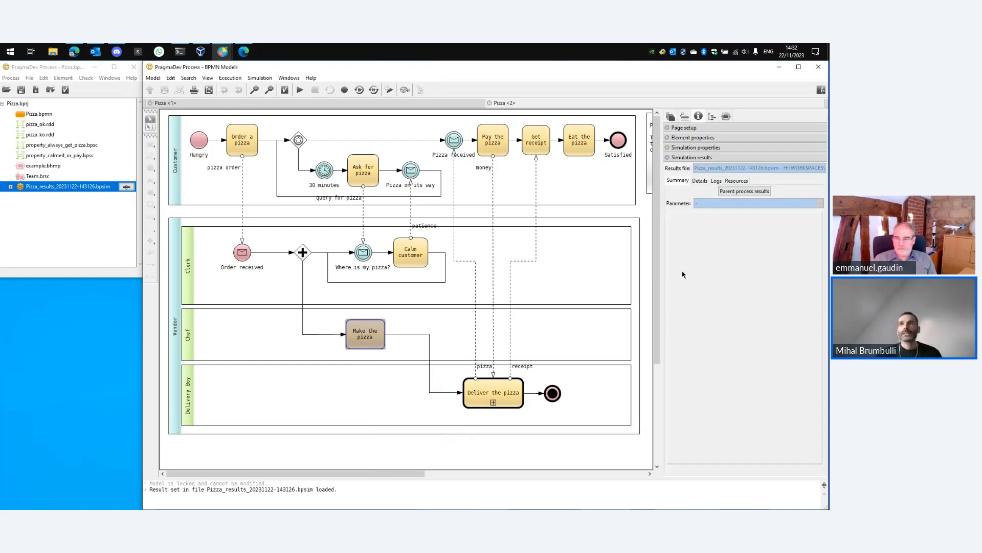
# View the parent process summary results with values shown, switching the parameter from Cost: unit to Time: elapsed.
pyautogui.click(745, 192)
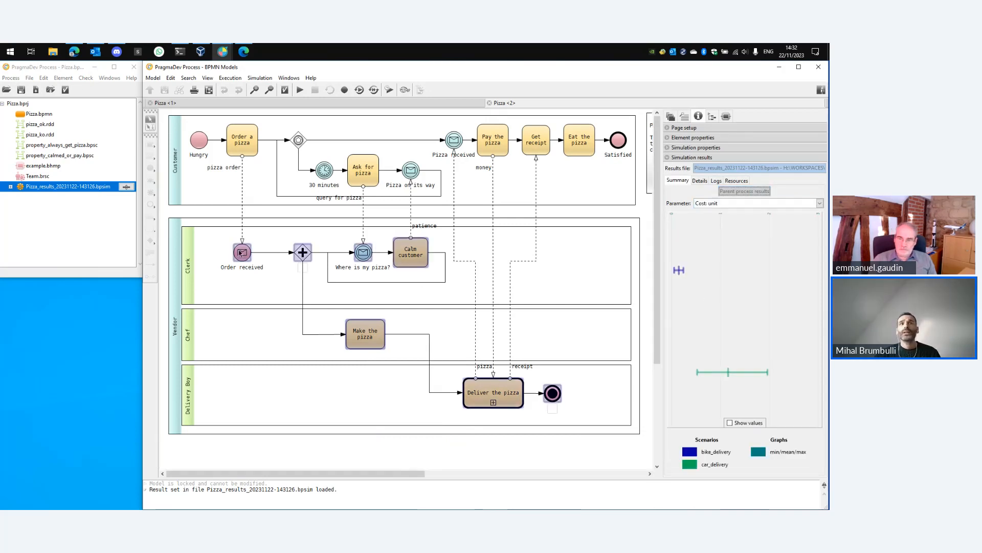
pyautogui.click(742, 422)
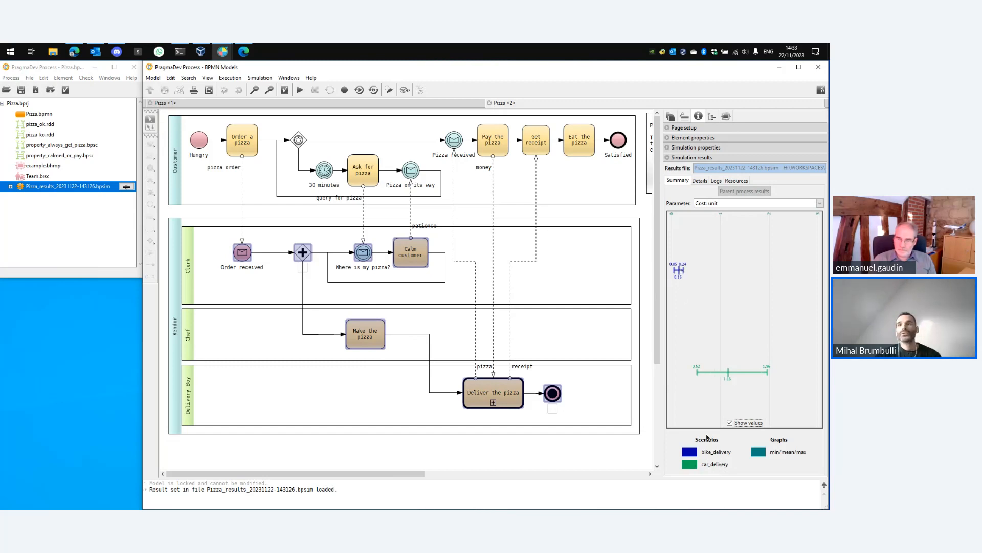
pyautogui.click(752, 205)
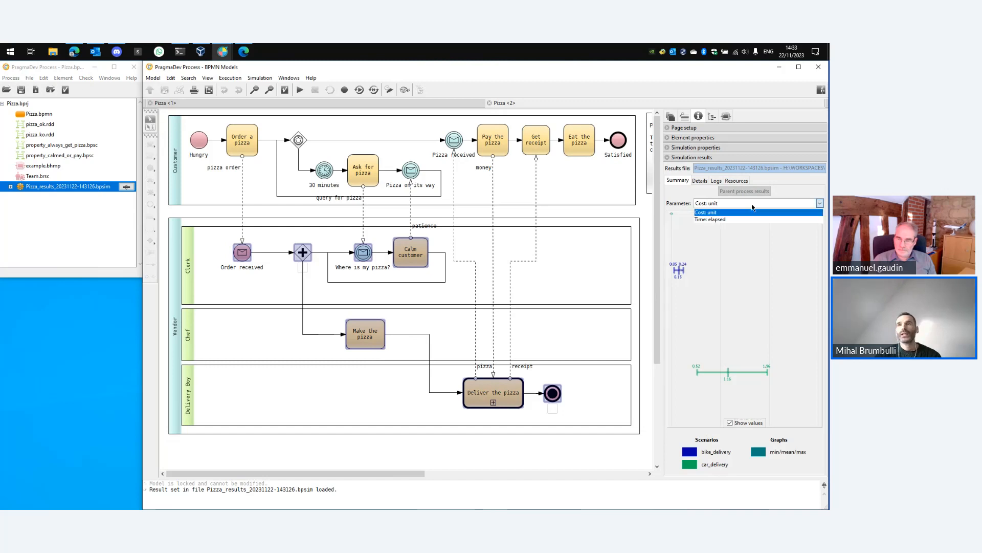
pyautogui.click(751, 219)
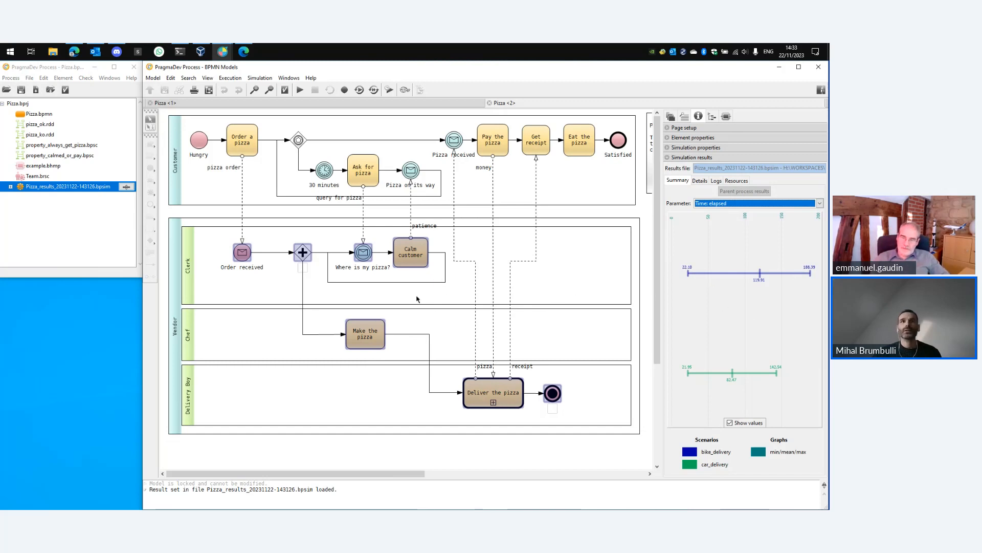
# Select the Calm customer task and open the resource results, widening the results panel and zooming the timeline.
pyautogui.click(434, 274)
pyautogui.click(422, 261)
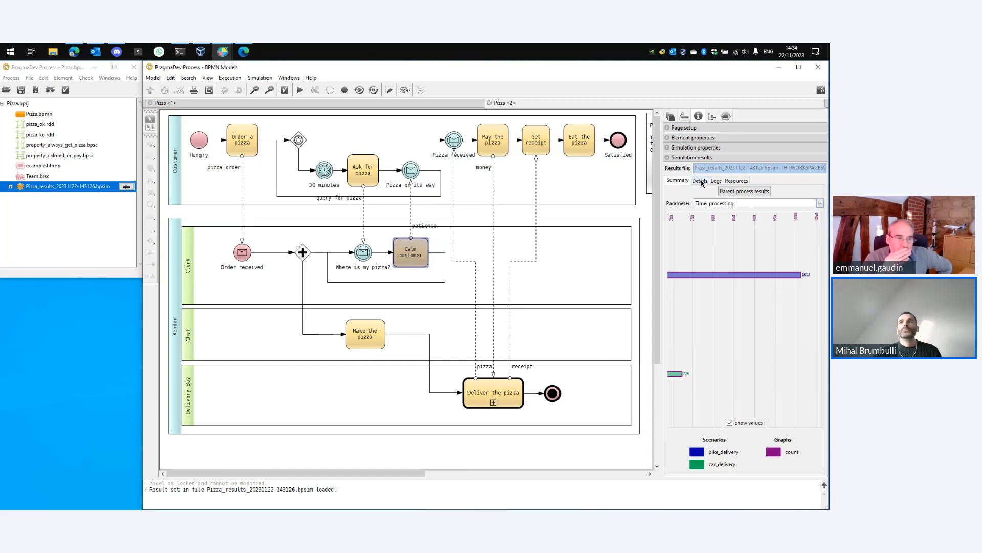
pyautogui.click(737, 181)
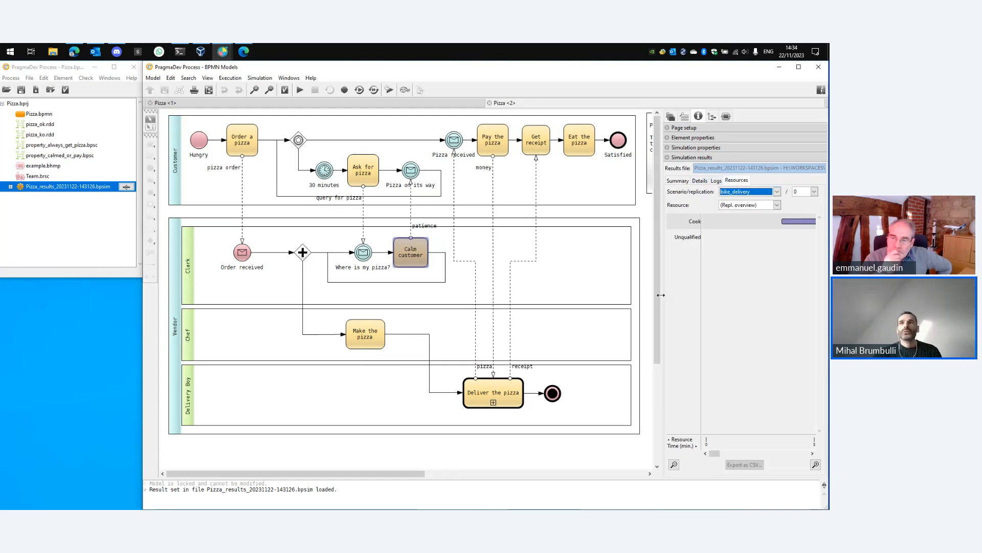
pyautogui.moveTo(661, 295); pyautogui.dragTo(281, 306)
pyautogui.click(294, 464)
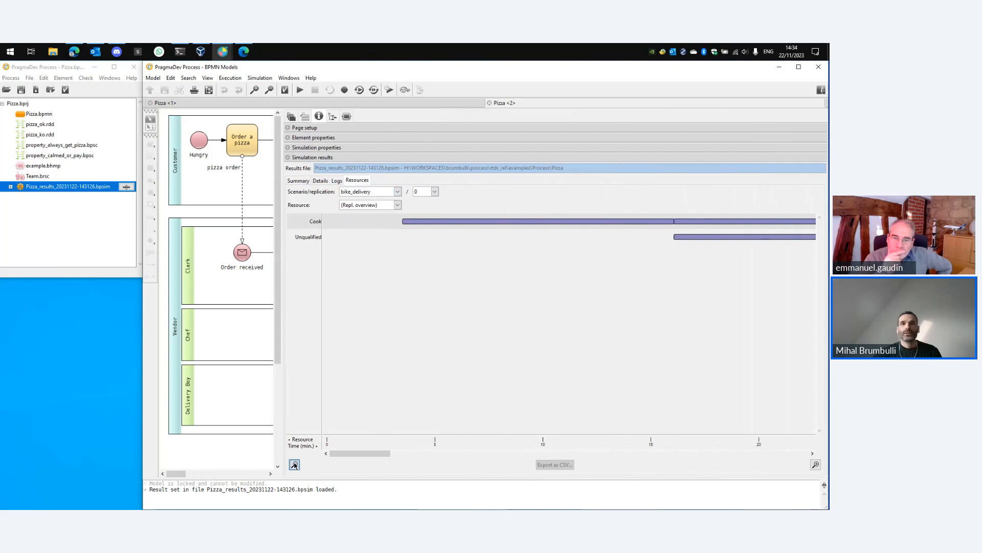
pyautogui.click(295, 464)
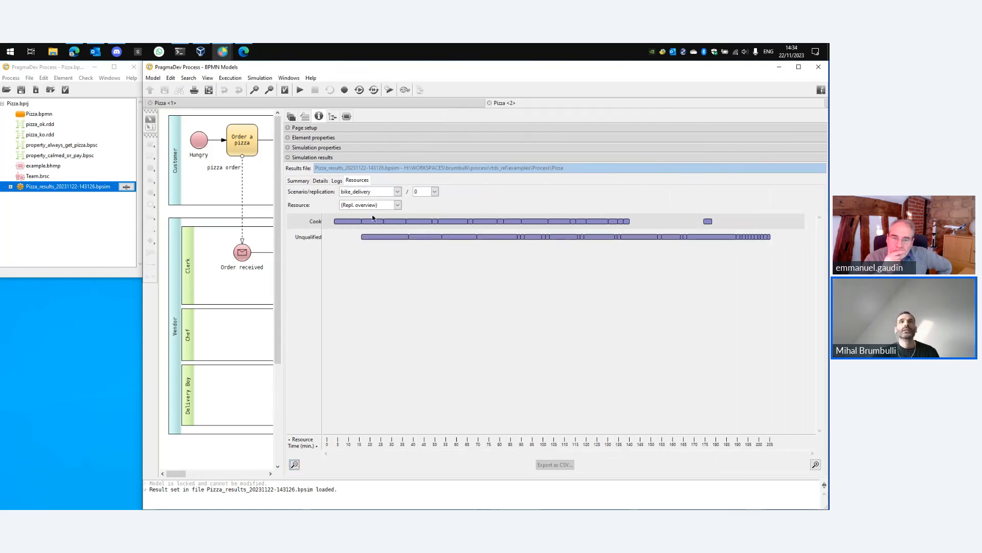
# Examine the bike_delivery resource usage timeline and its resource and replication options, then restore the panel width.
pyautogui.click(397, 192)
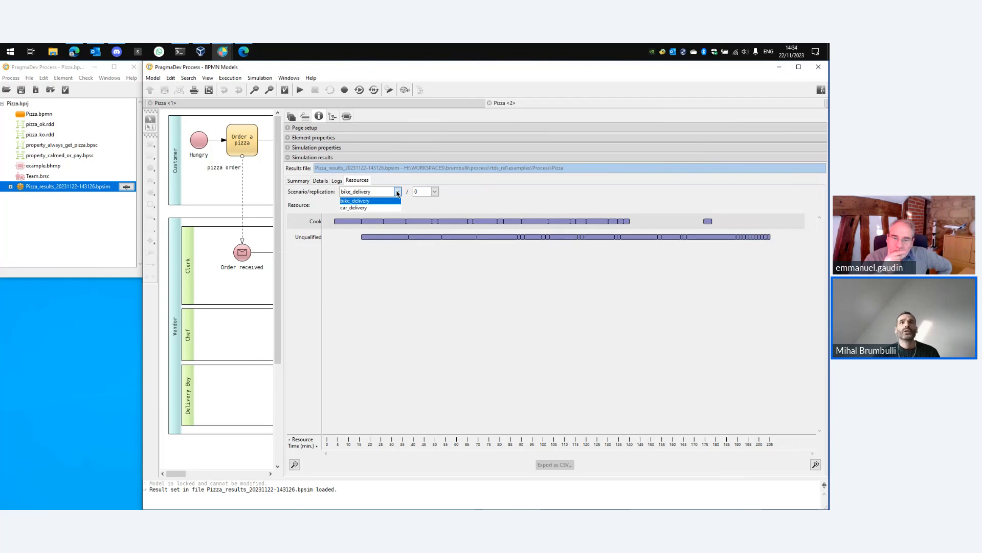
pyautogui.click(389, 200)
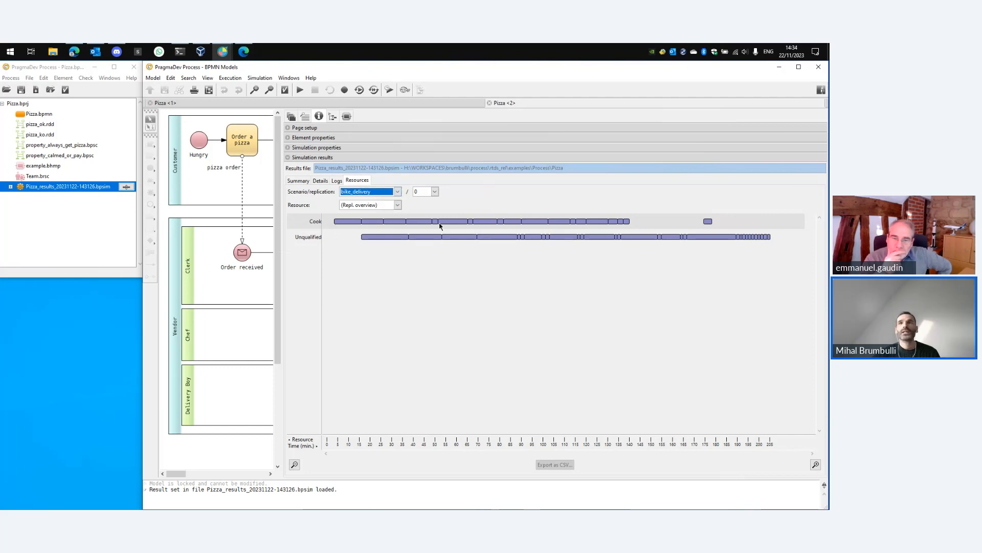
pyautogui.moveTo(624, 224)
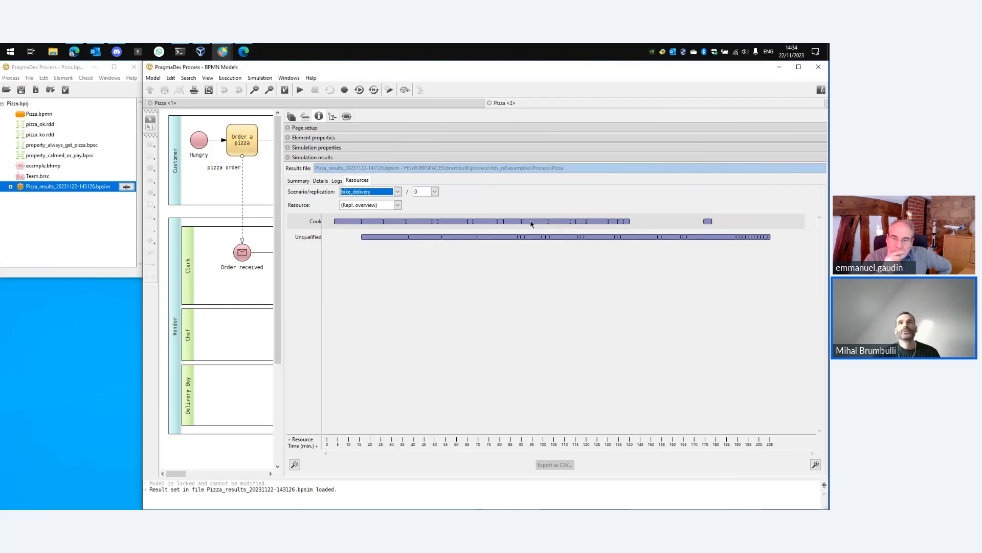
pyautogui.moveTo(531, 223)
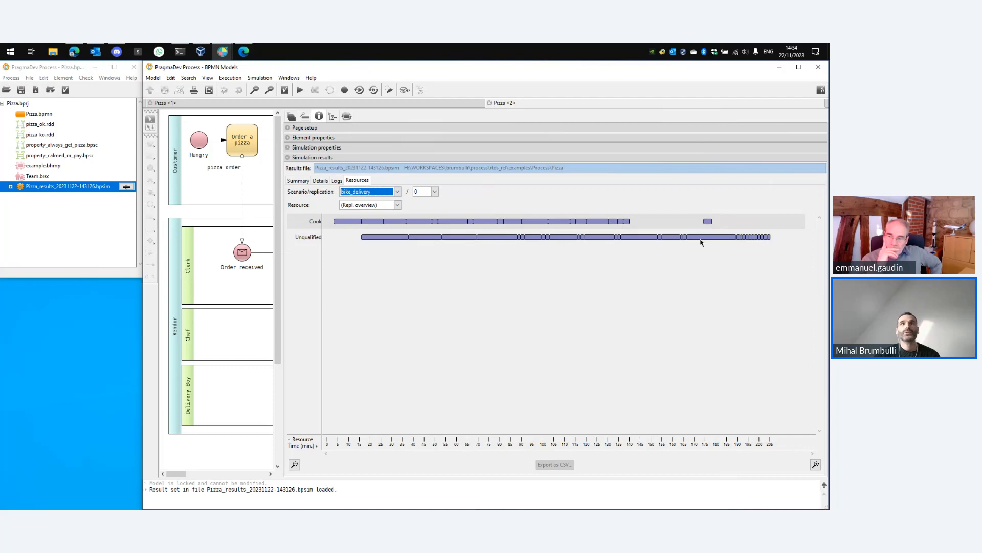
pyautogui.click(397, 205)
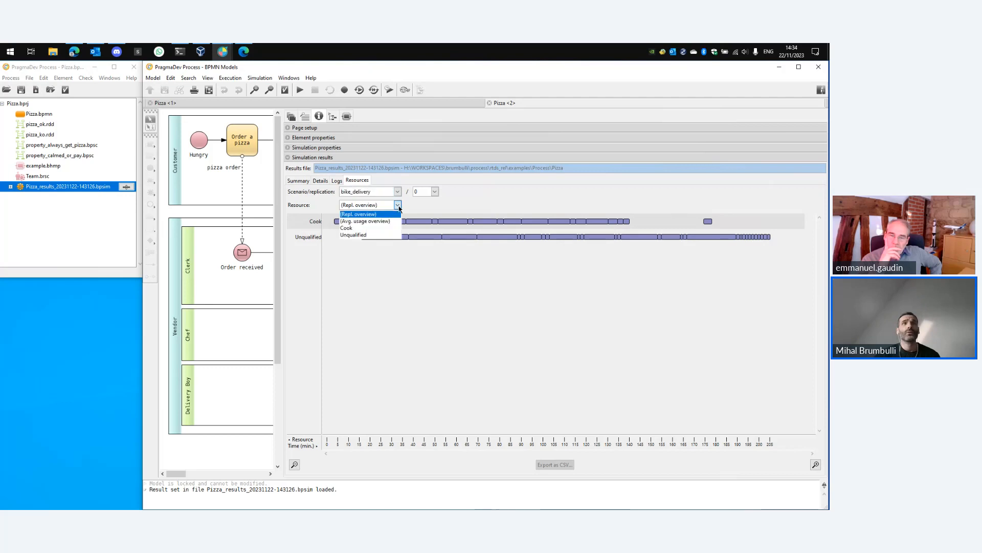
pyautogui.click(435, 192)
pyautogui.click(435, 192)
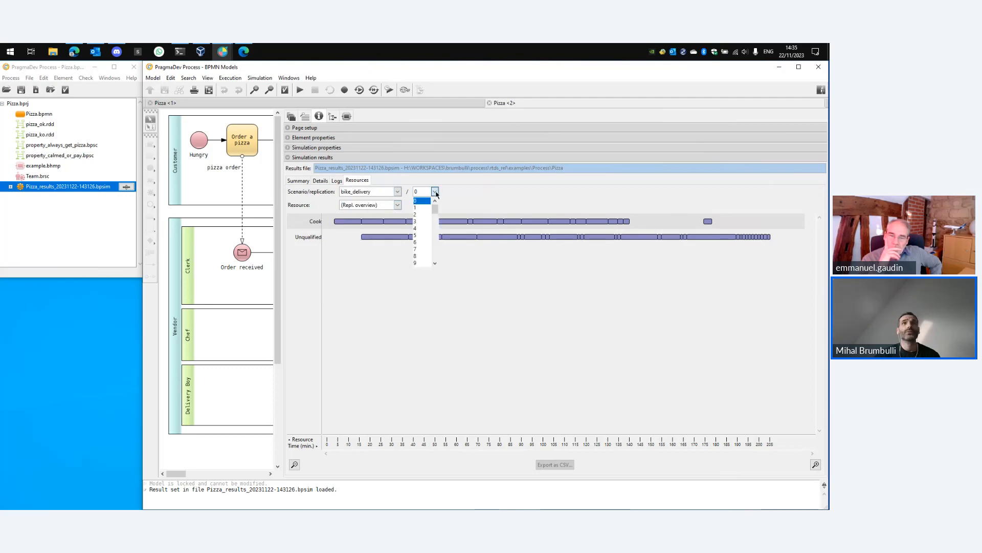
pyautogui.click(457, 200)
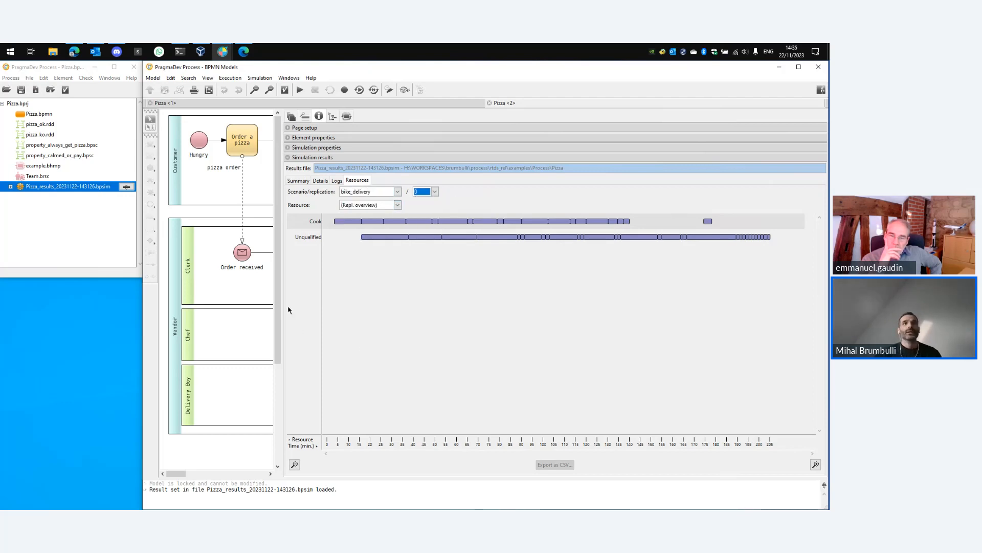
pyautogui.moveTo(283, 301); pyautogui.dragTo(650, 298)
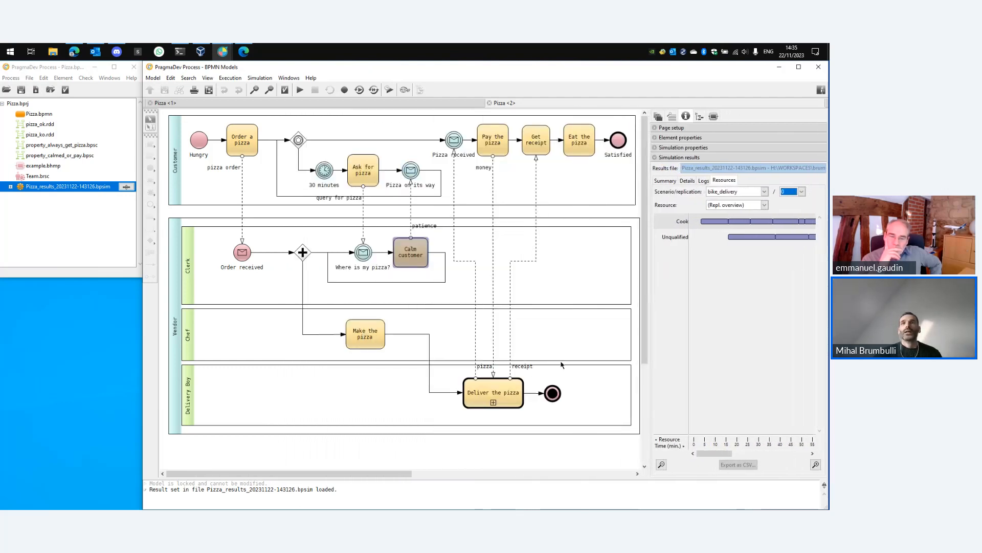
# Display the bike_delivery probability of appearance on critical path heatmap on the diagram, examine it, then hide it.
pyautogui.click(714, 117)
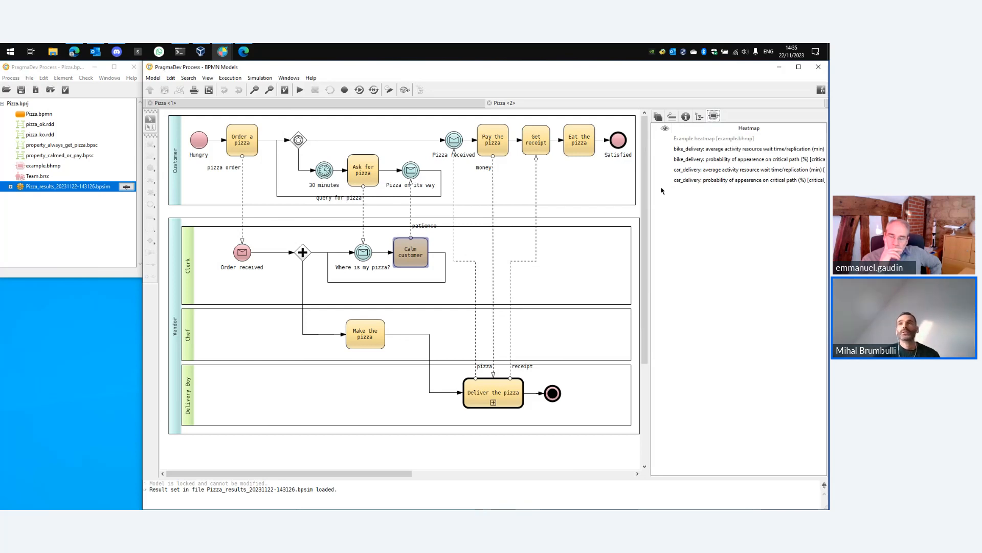
pyautogui.click(674, 159)
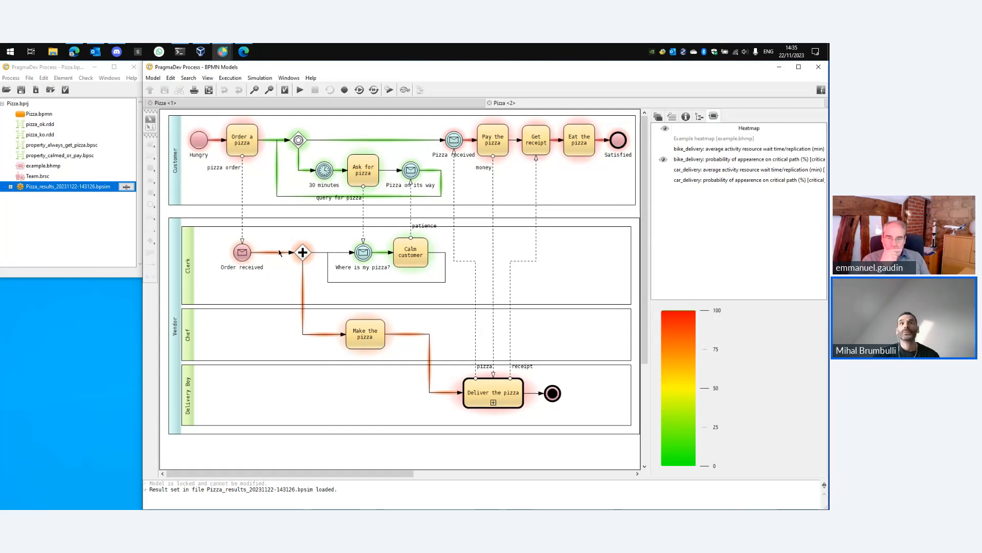
pyautogui.moveTo(493, 407)
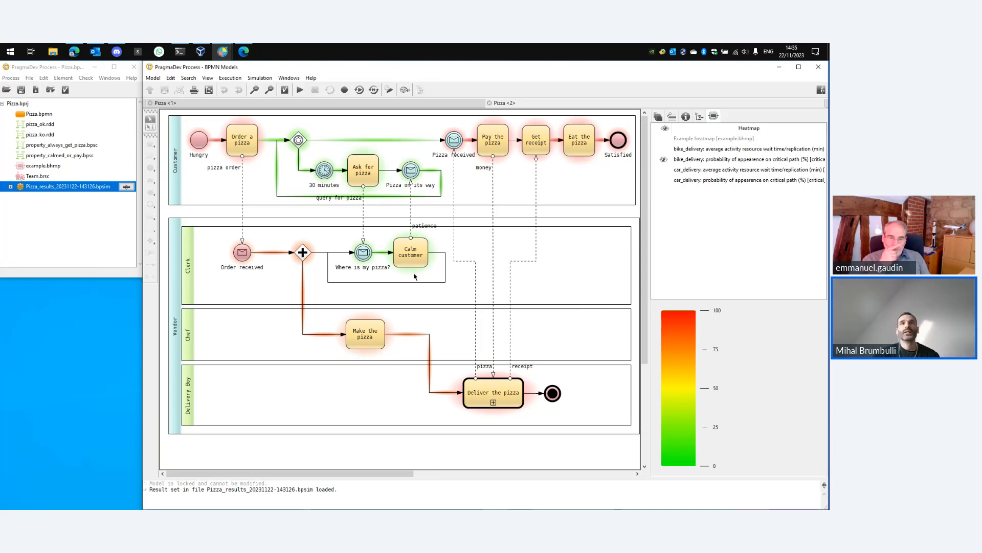
pyautogui.moveTo(415, 242)
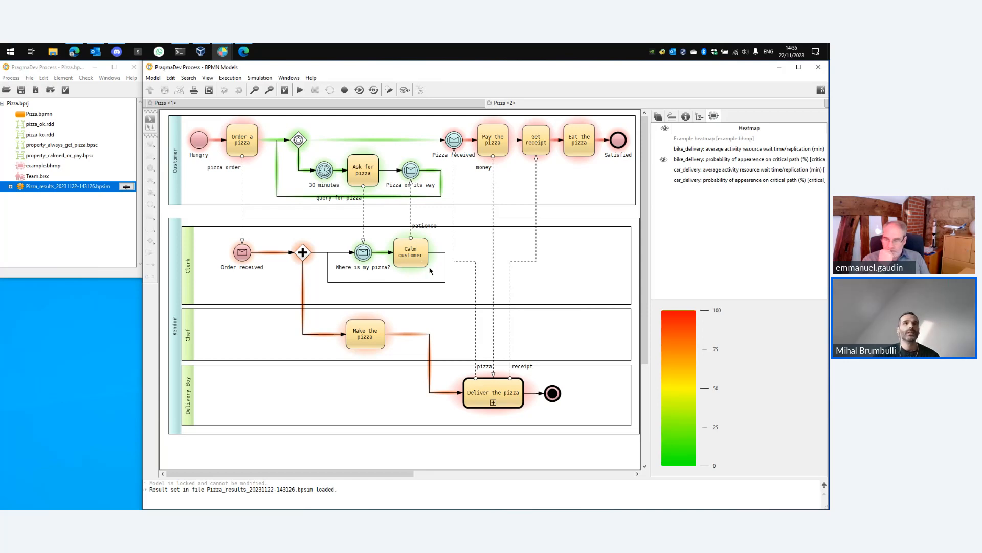
pyautogui.moveTo(300, 141)
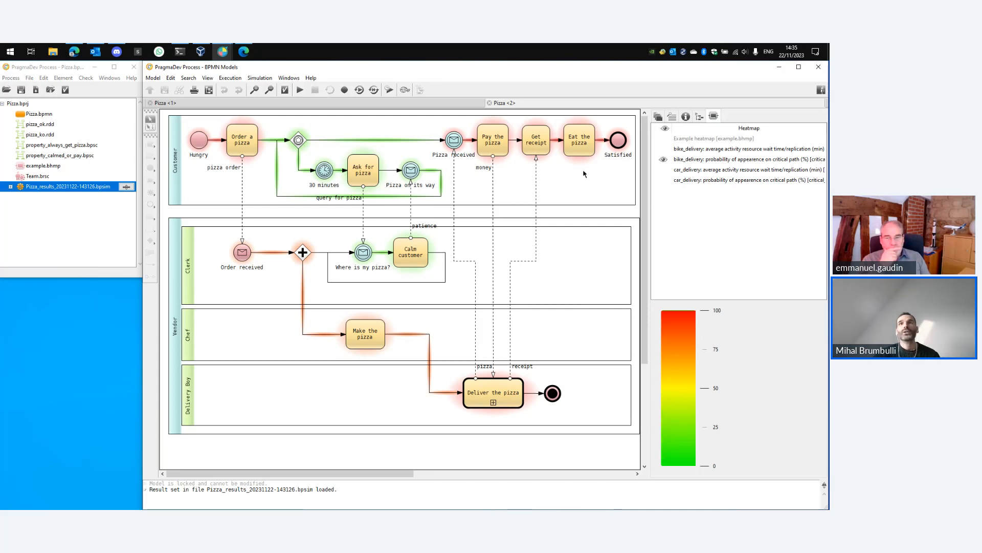
pyautogui.moveTo(584, 155)
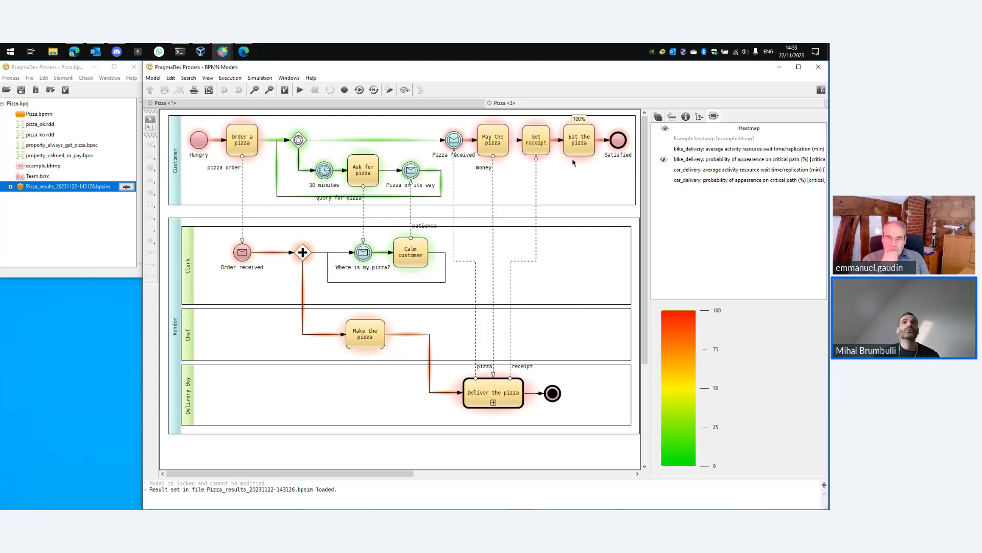
pyautogui.moveTo(501, 159)
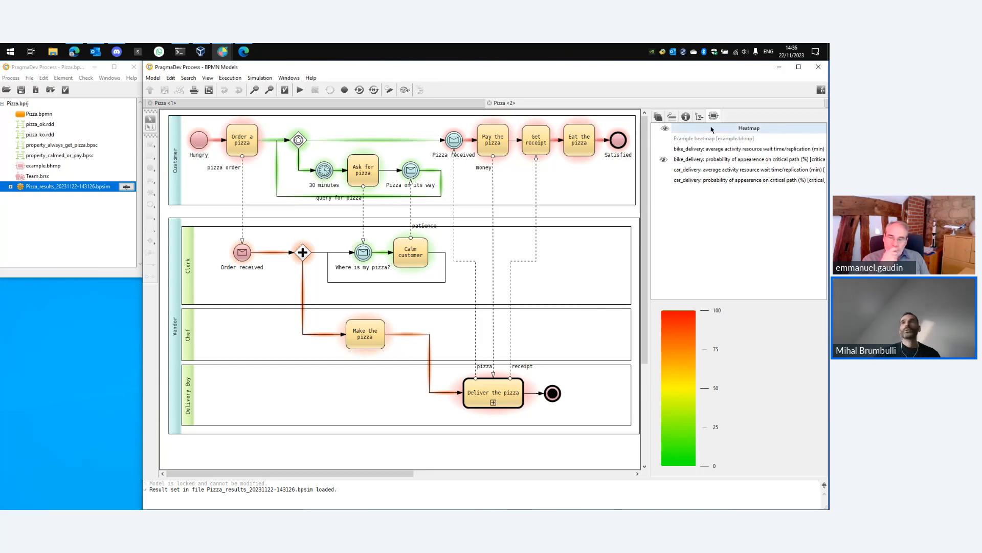
pyautogui.click(663, 159)
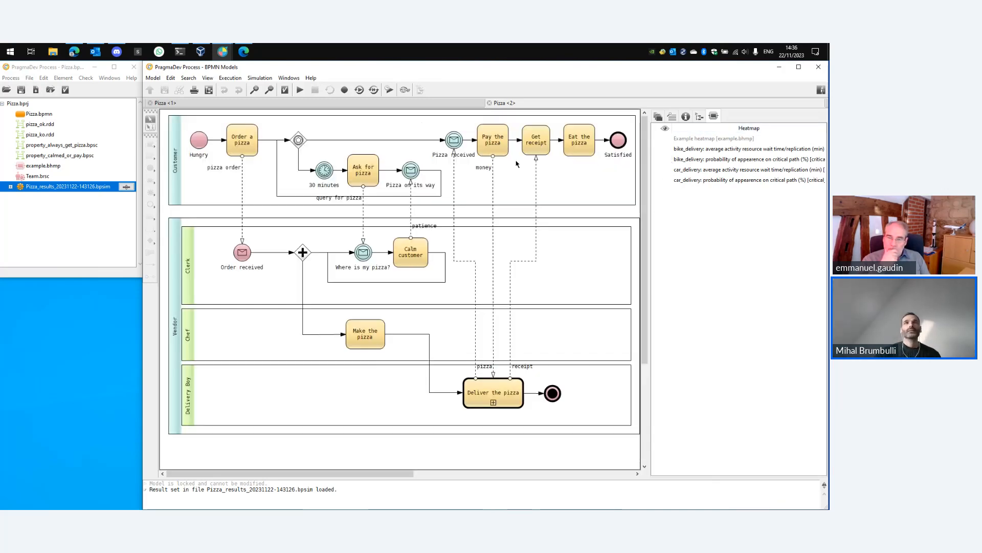
# Close the second Pizza editor view so only one Pizza diagram tab remains.
pyautogui.click(418, 103)
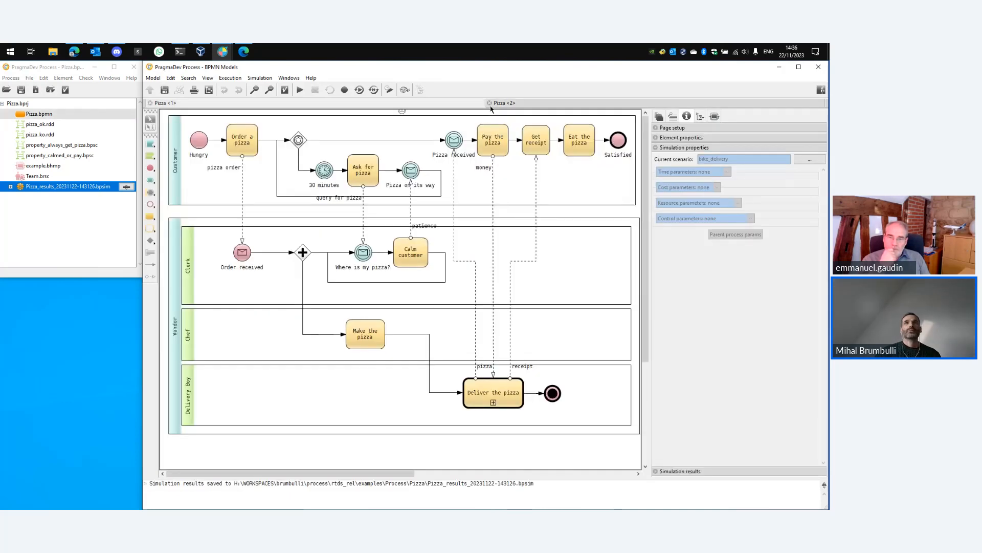
pyautogui.click(489, 103)
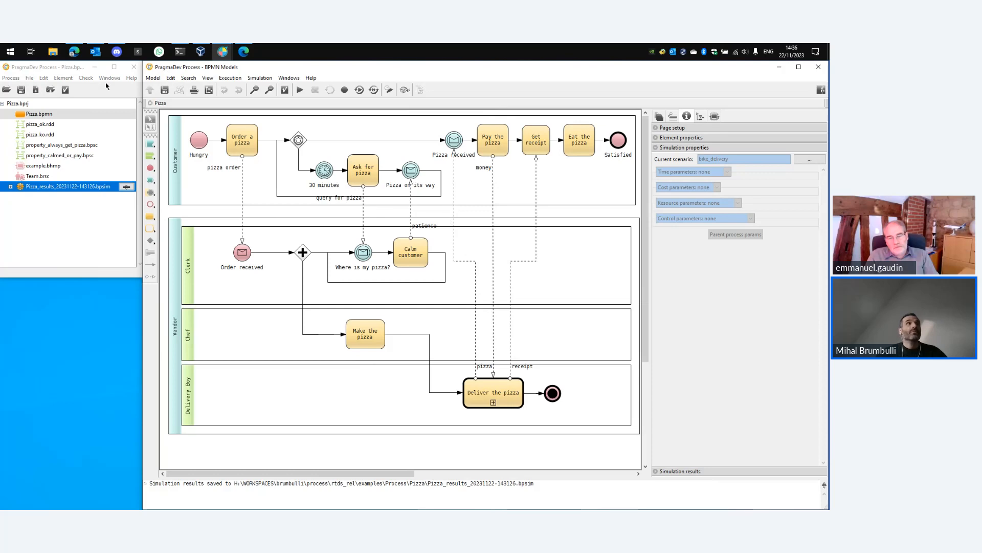
# In the Executor preferences, set the number of CPU cores for parallel simulation to 4 and apply.
pyautogui.click(11, 79)
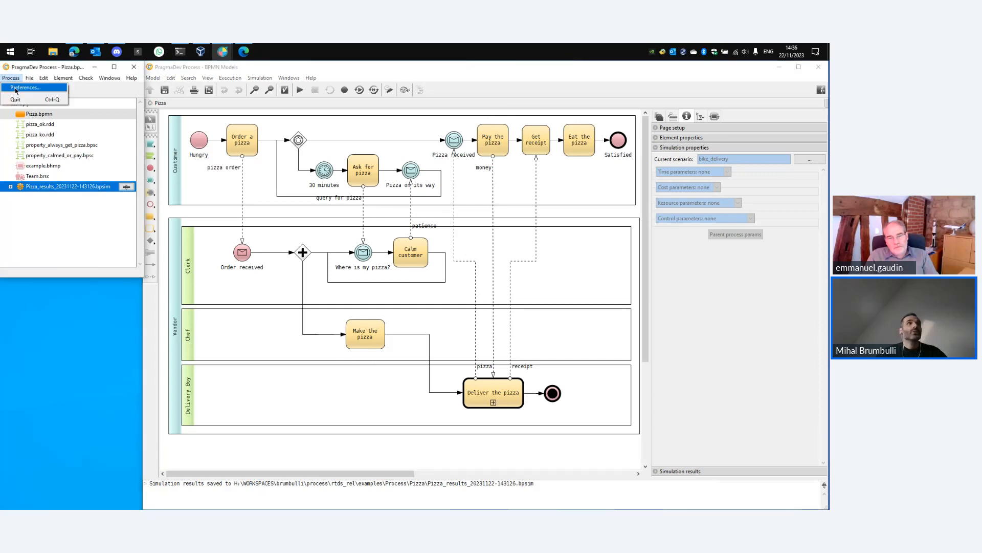
pyautogui.click(16, 89)
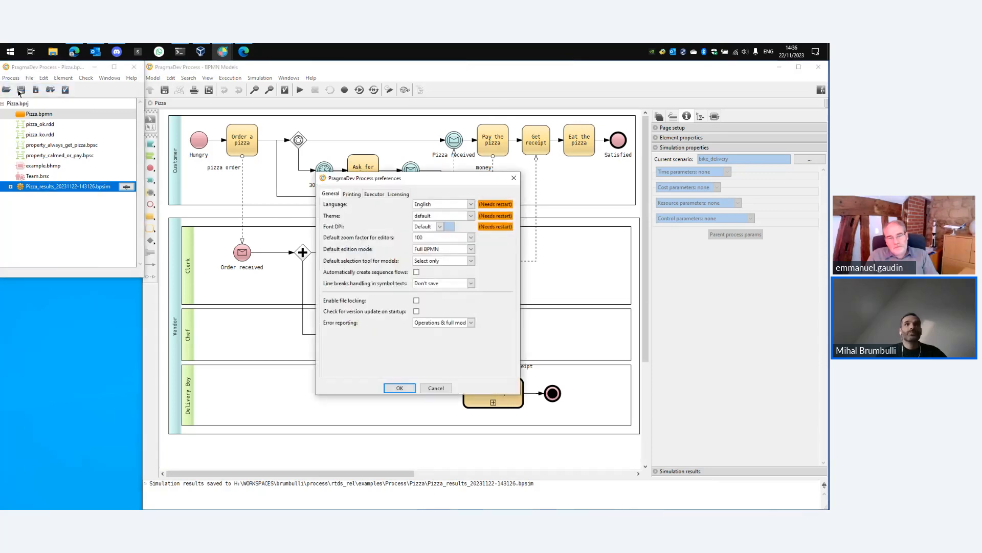
pyautogui.click(374, 194)
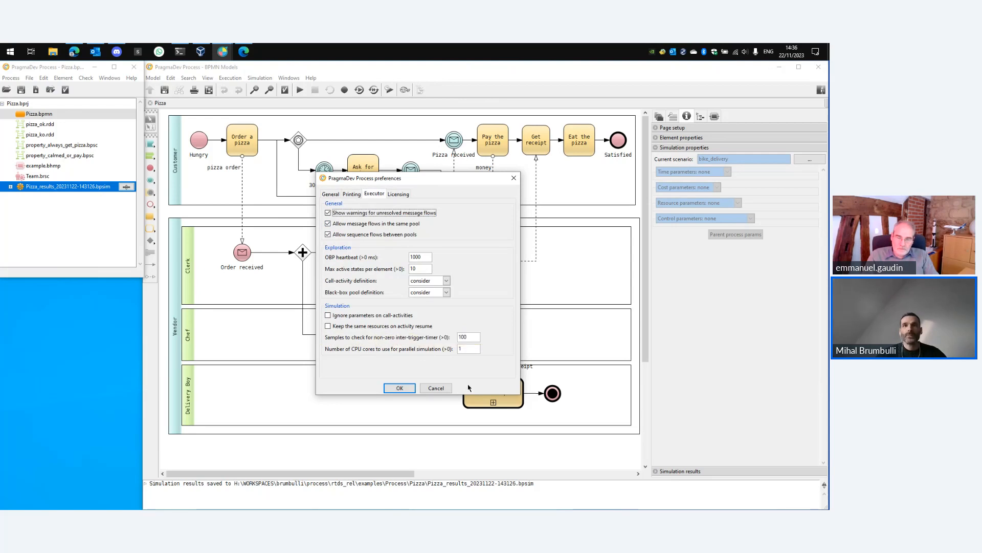
pyautogui.click(462, 349)
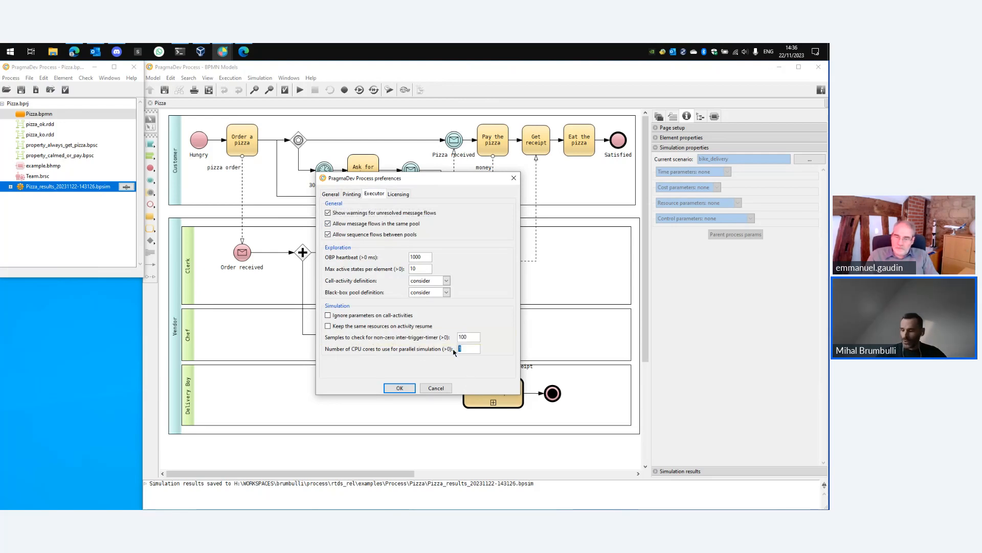
pyautogui.write('4')
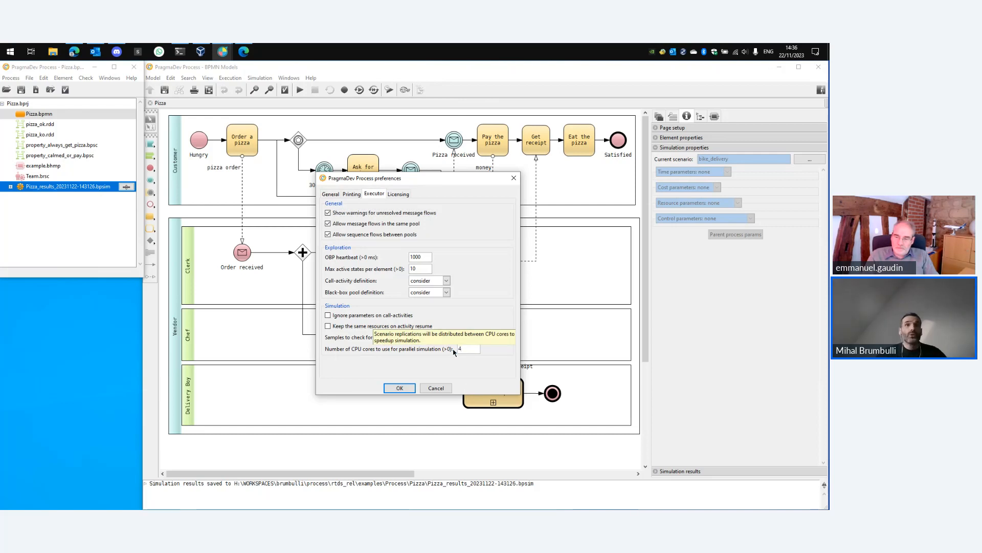
pyautogui.click(400, 388)
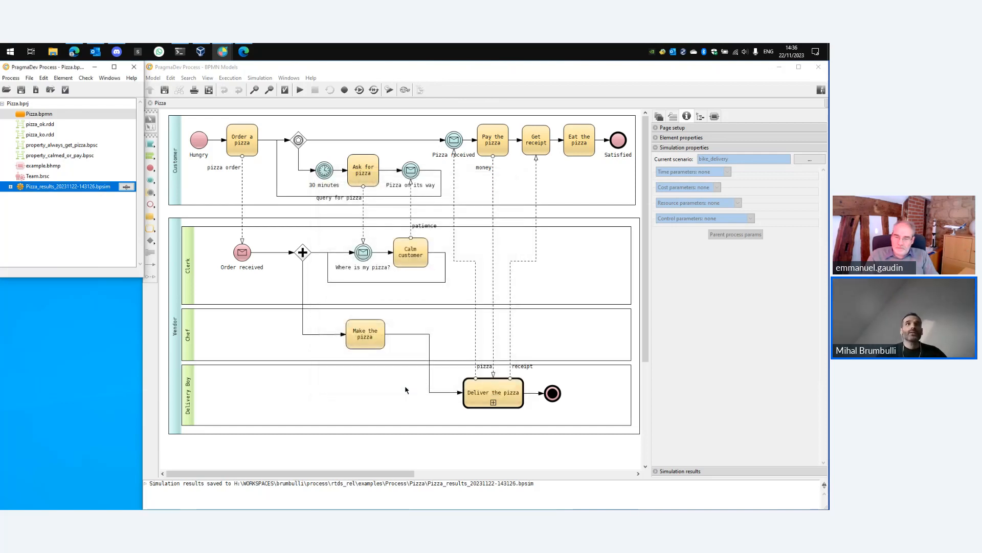
# Rerun the model simulation for bike_delivery and car_delivery, untick Save results, and close the simulation window.
pyautogui.click(388, 91)
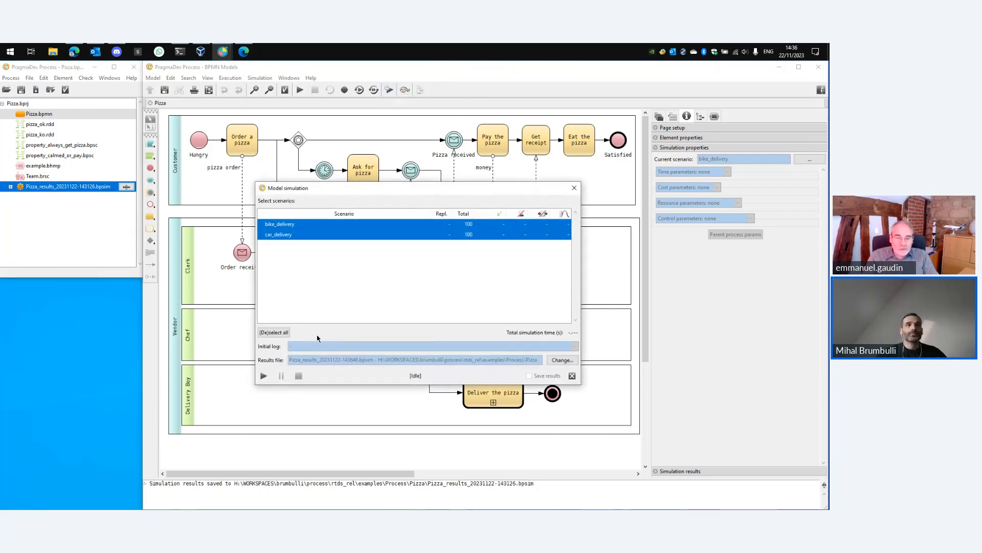
pyautogui.click(264, 376)
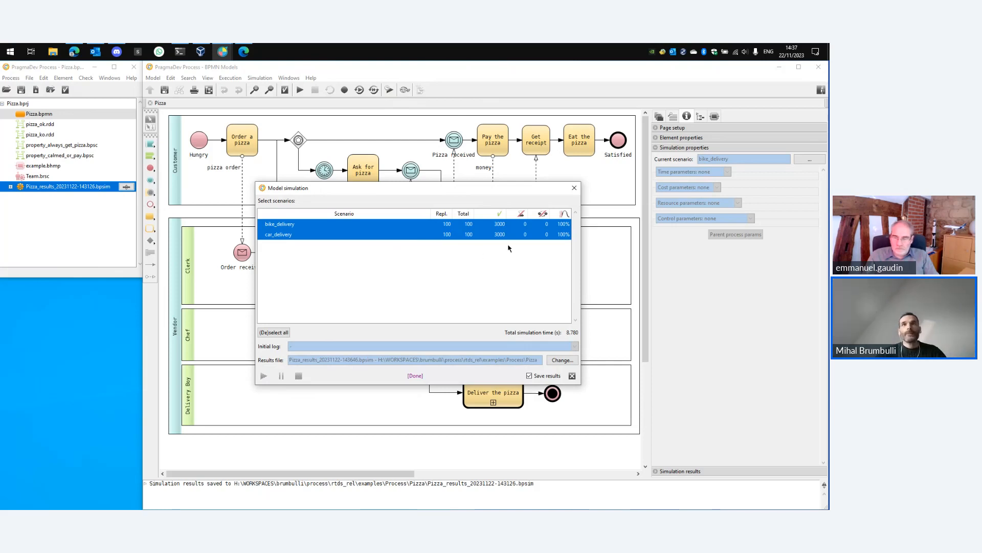
pyautogui.moveTo(519, 192); pyautogui.dragTo(500, 208)
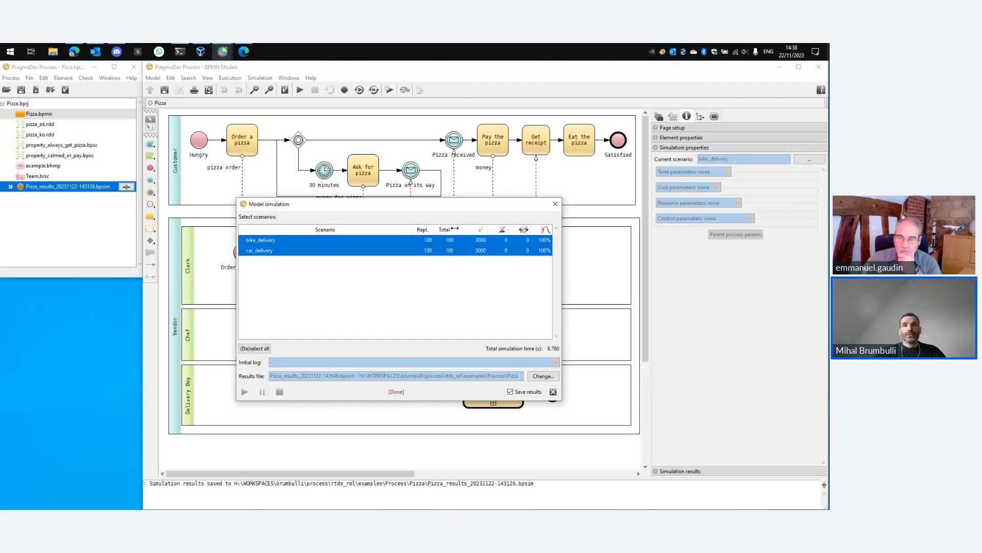
pyautogui.click(530, 394)
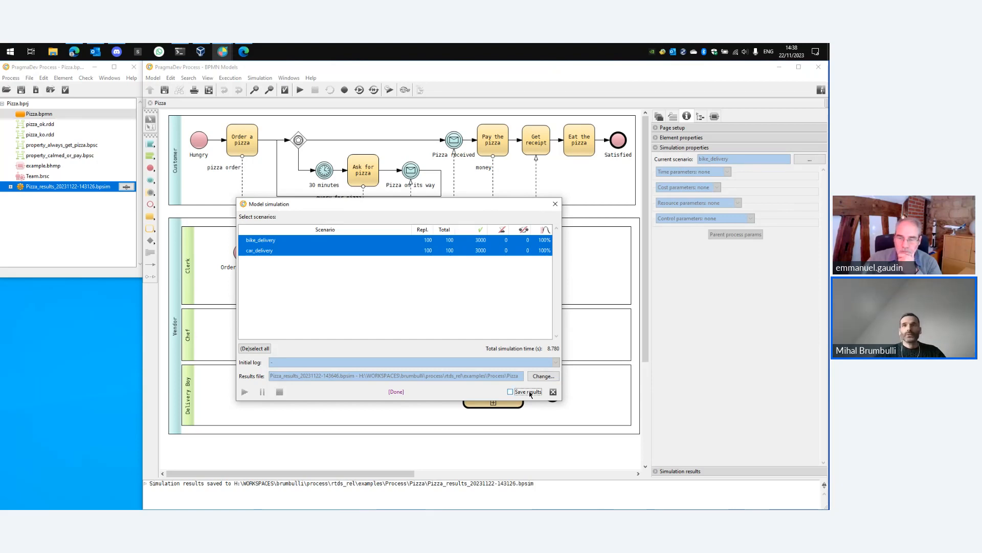
pyautogui.click(553, 393)
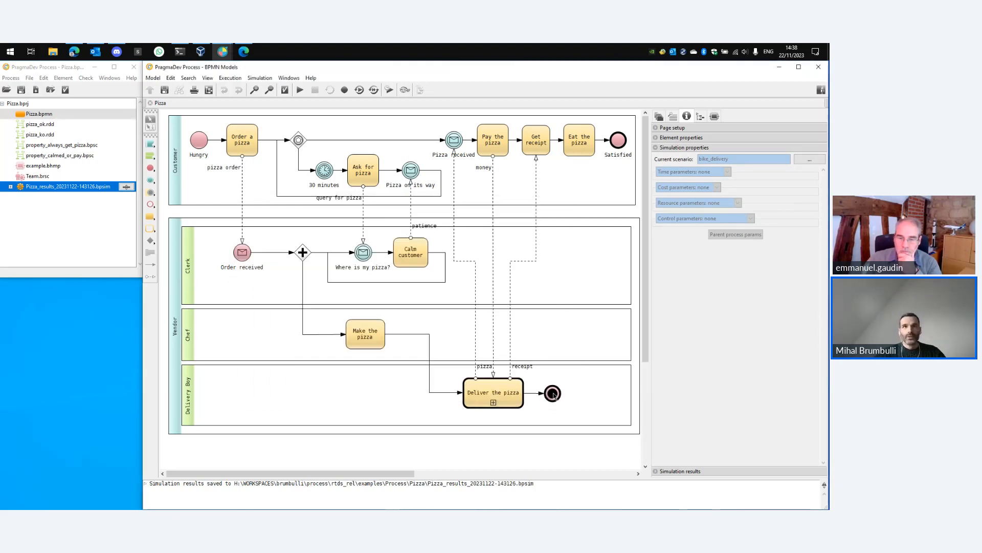